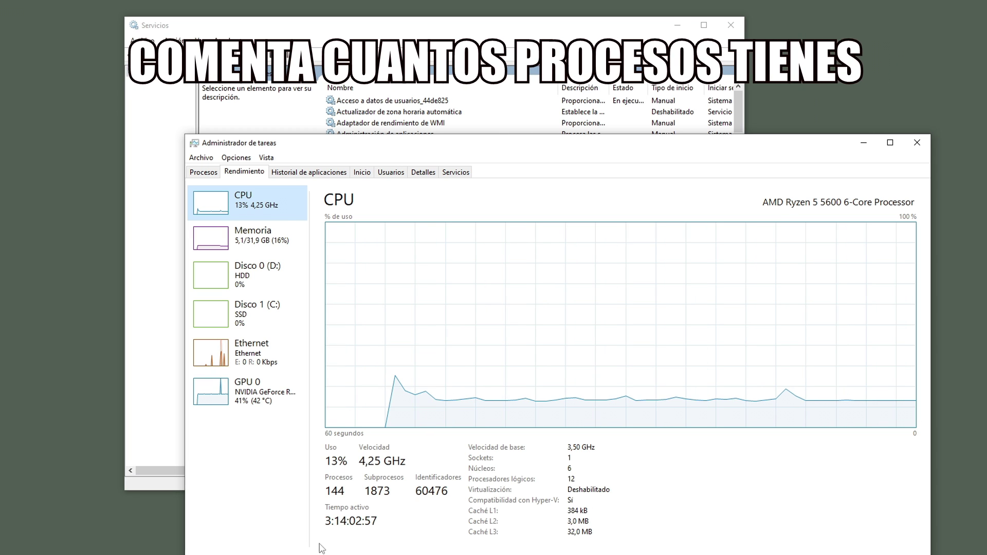
Step: Close Task Manager, then reposition and enlarge the Services window so that more of the service list shows
{"action": "left_click_drag", "start_coordinate": [636, 149], "coordinate": [612, 116]}
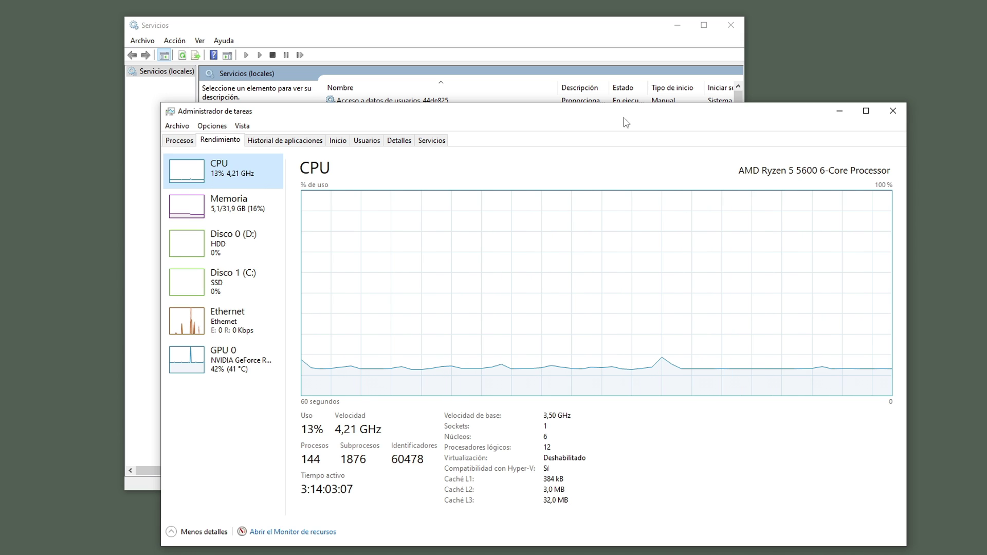
{"action": "left_click", "coordinate": [885, 117]}
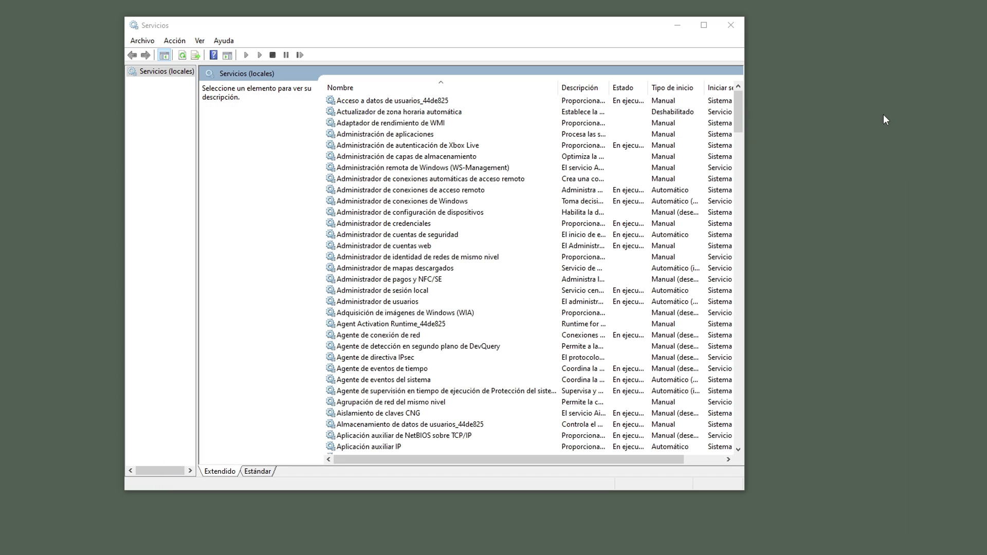
{"action": "left_click_drag", "start_coordinate": [538, 26], "coordinate": [549, 34]}
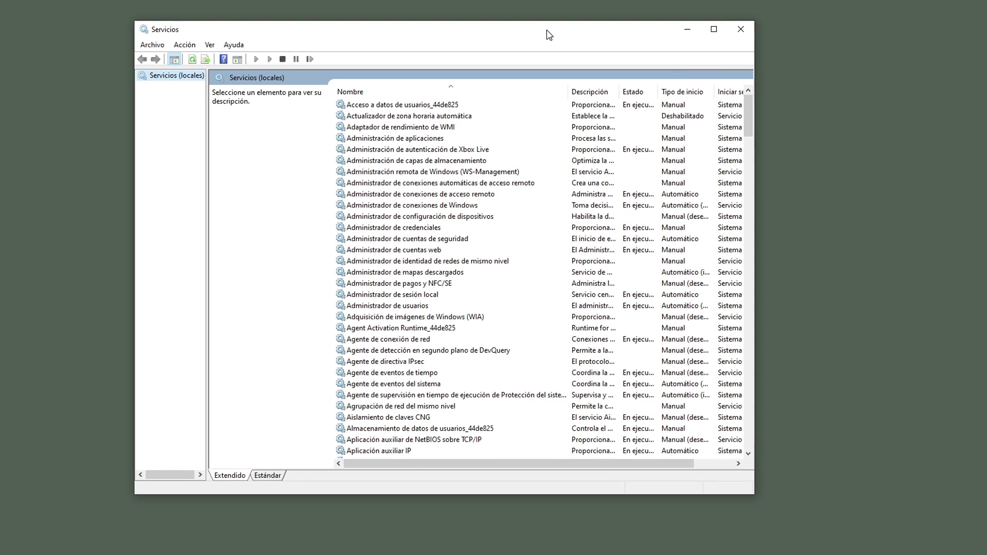
{"action": "left_click_drag", "start_coordinate": [754, 499], "coordinate": [952, 554]}
Step: Switch to Notepad to review the list of services to disable, then minimize it
{"action": "key", "text": "alt+Tab"}
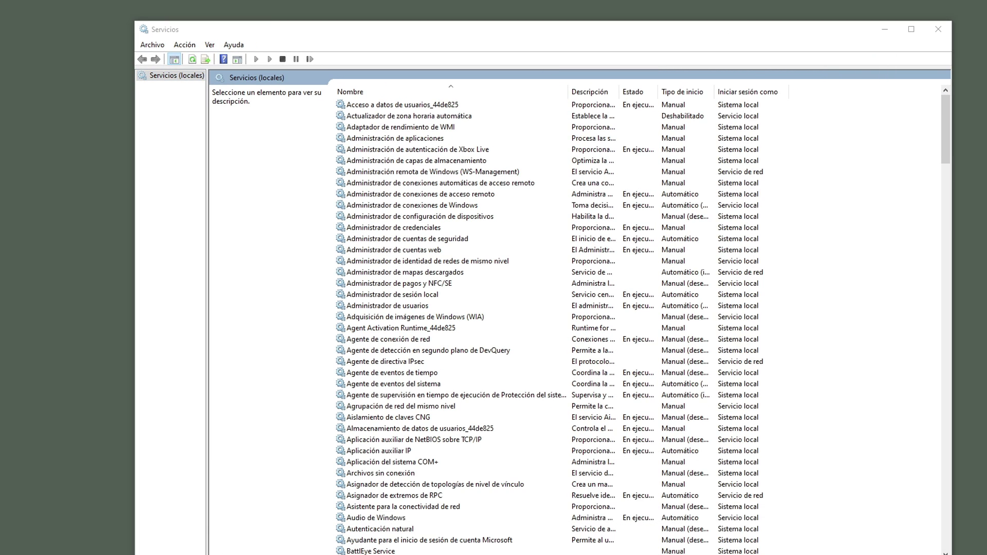
{"action": "left_click_drag", "start_coordinate": [510, 265], "coordinate": [508, 168]}
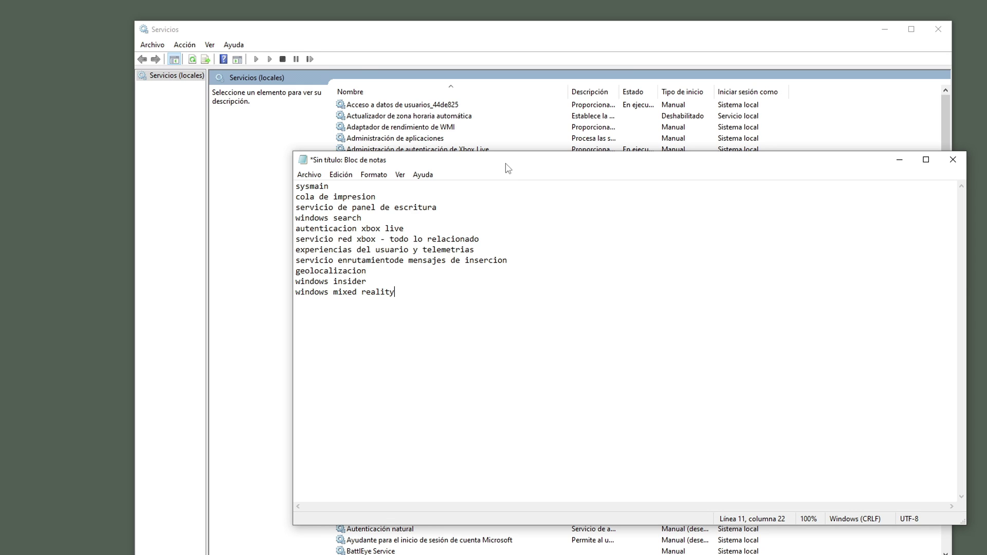
{"action": "left_click", "coordinate": [899, 160]}
Step: Select the SysMain service to check its startup type, then consult the Notepad list for the next service
{"action": "scroll", "coordinate": [437, 355], "scroll_direction": "down", "scroll_amount": 20}
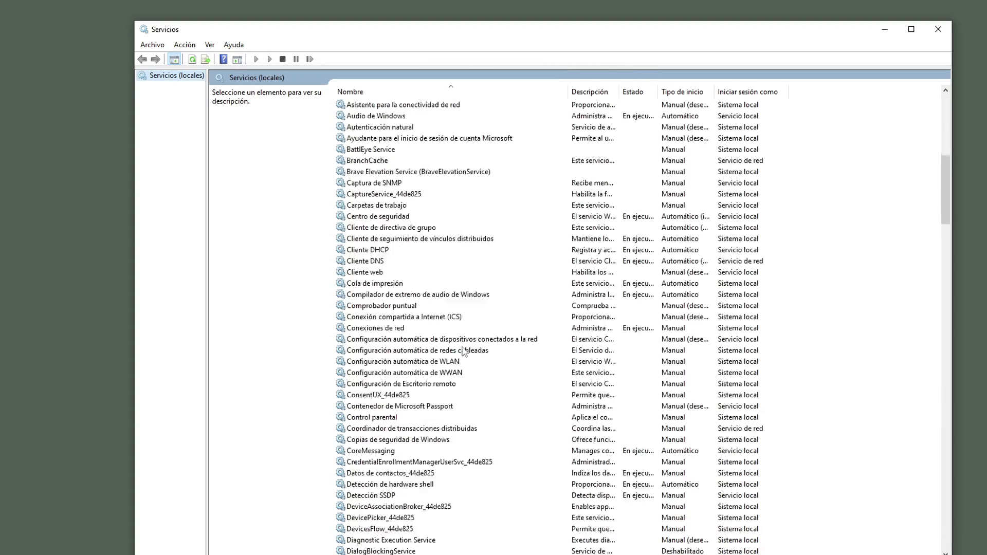
{"action": "scroll", "coordinate": [477, 353], "scroll_direction": "down", "scroll_amount": 20}
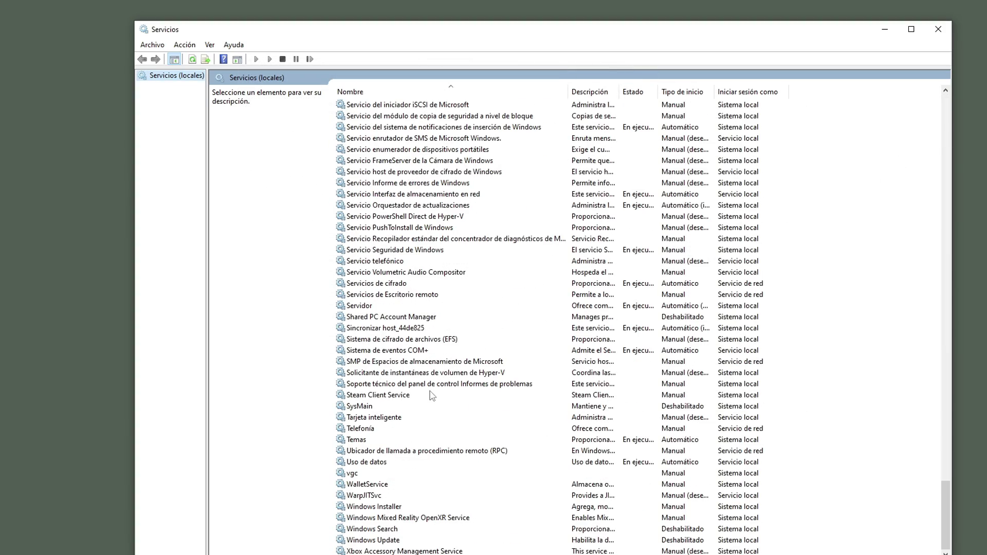
{"action": "left_click", "coordinate": [409, 410]}
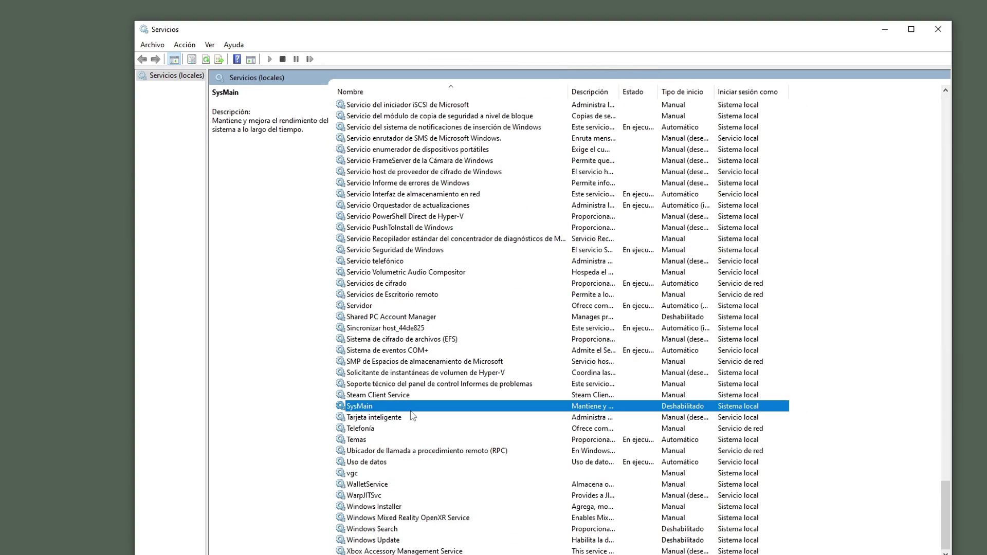
{"action": "key", "text": "alt+Tab"}
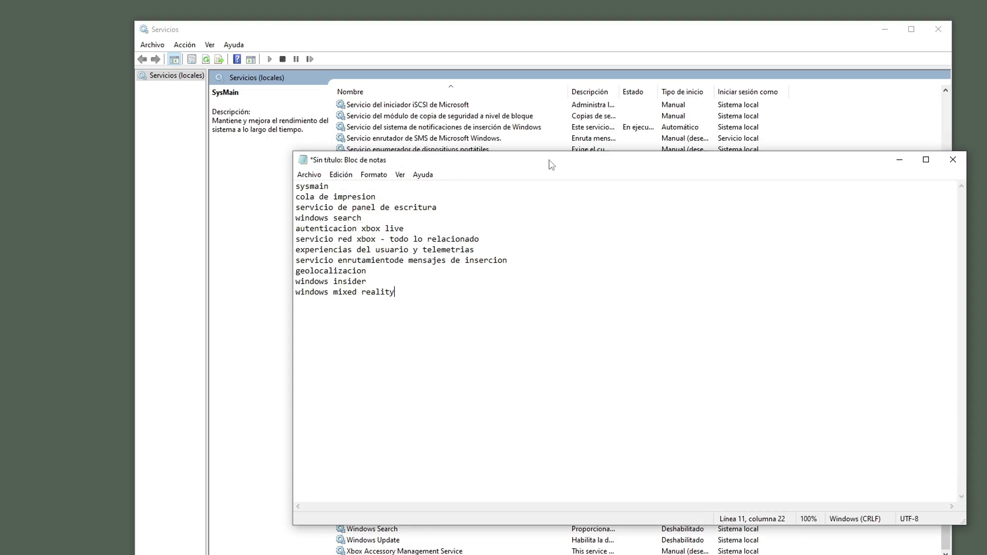
{"action": "left_click", "coordinate": [900, 160]}
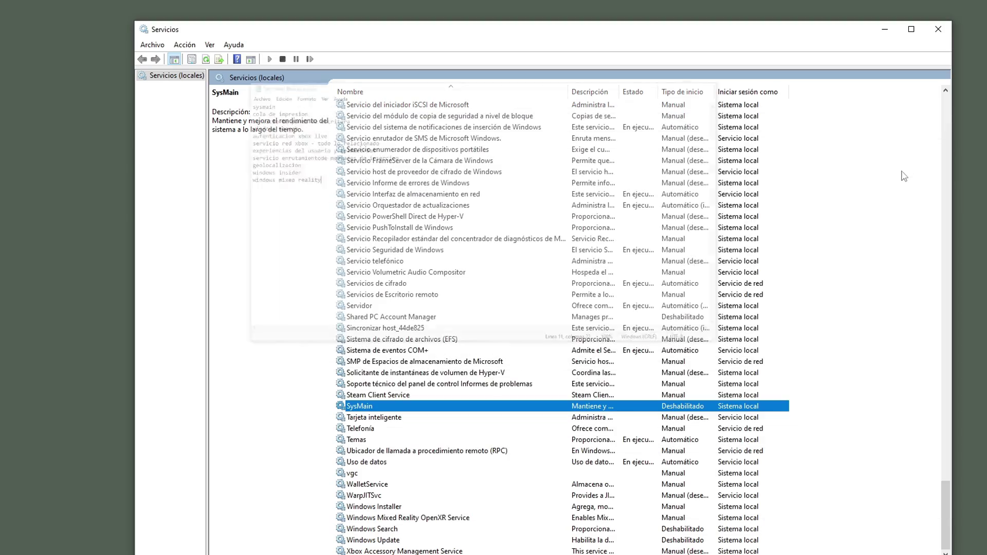
Step: Find the Cola de impresión service, open its properties and stop the service
{"action": "left_click_drag", "start_coordinate": [944, 514], "coordinate": [921, 111]}
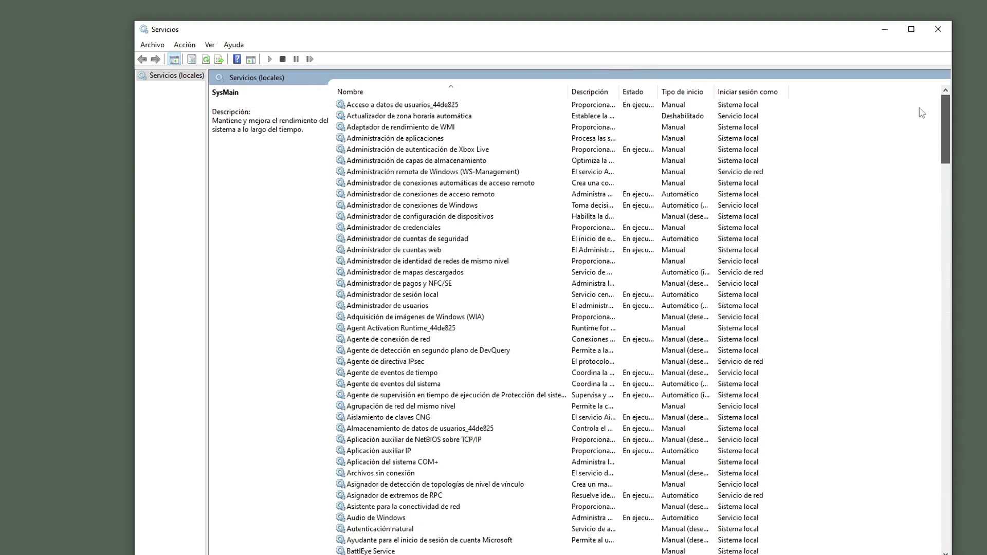
{"action": "scroll", "coordinate": [492, 369], "scroll_direction": "down", "scroll_amount": 4}
{"action": "left_click", "coordinate": [493, 364]}
{"action": "type", "text": "cola"}
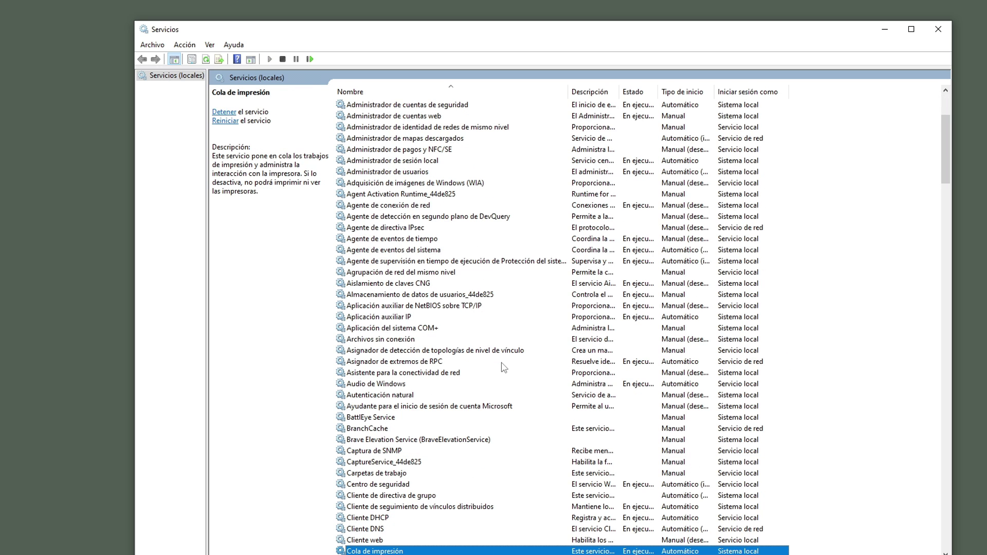
{"action": "scroll", "coordinate": [448, 468], "scroll_direction": "down", "scroll_amount": 3}
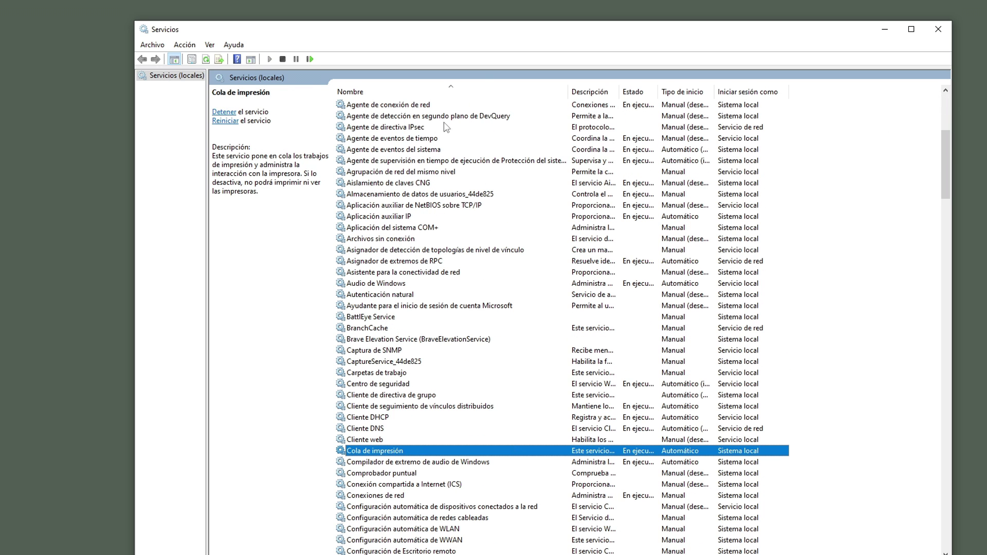
{"action": "left_click_drag", "start_coordinate": [493, 33], "coordinate": [456, 16]}
{"action": "right_click", "coordinate": [387, 434]}
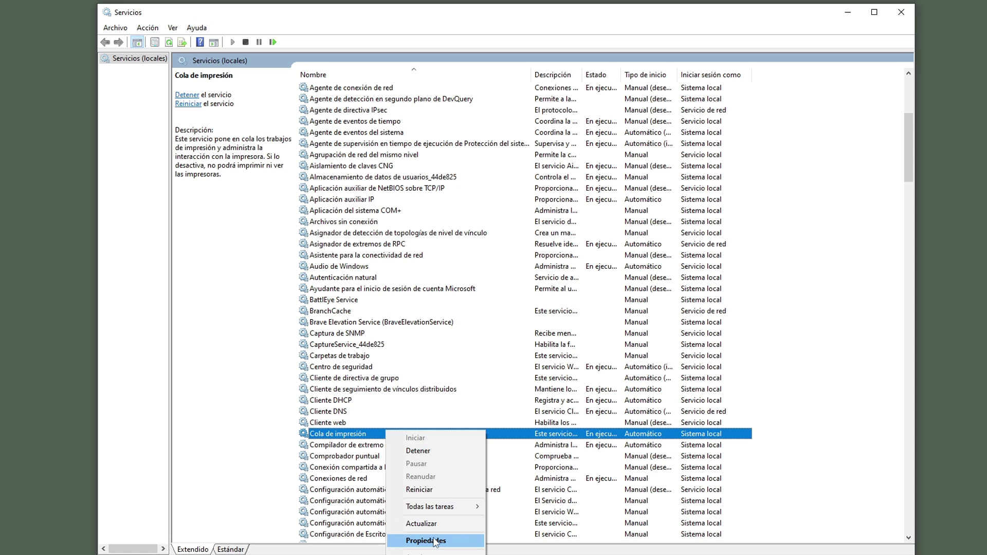
{"action": "left_click", "coordinate": [437, 539]}
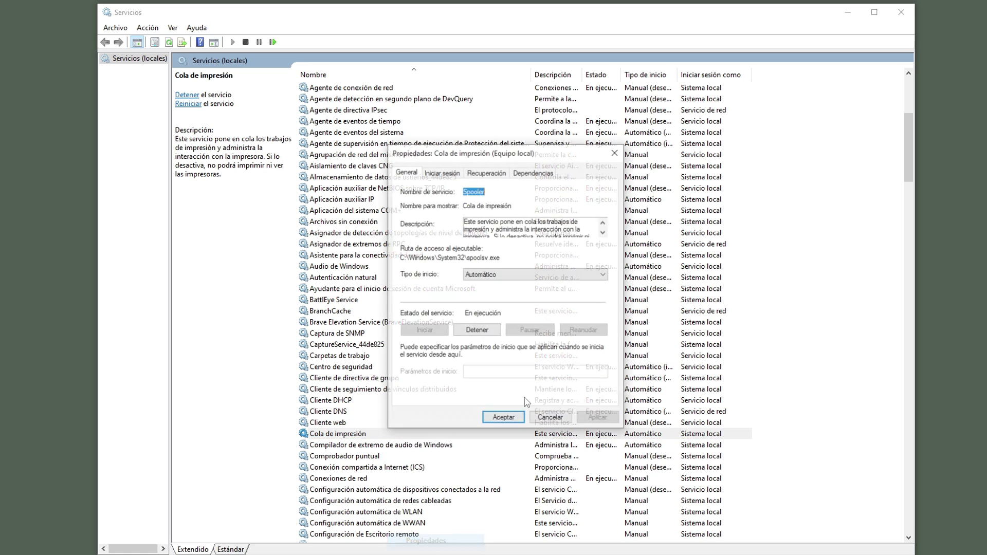
{"action": "left_click", "coordinate": [484, 332]}
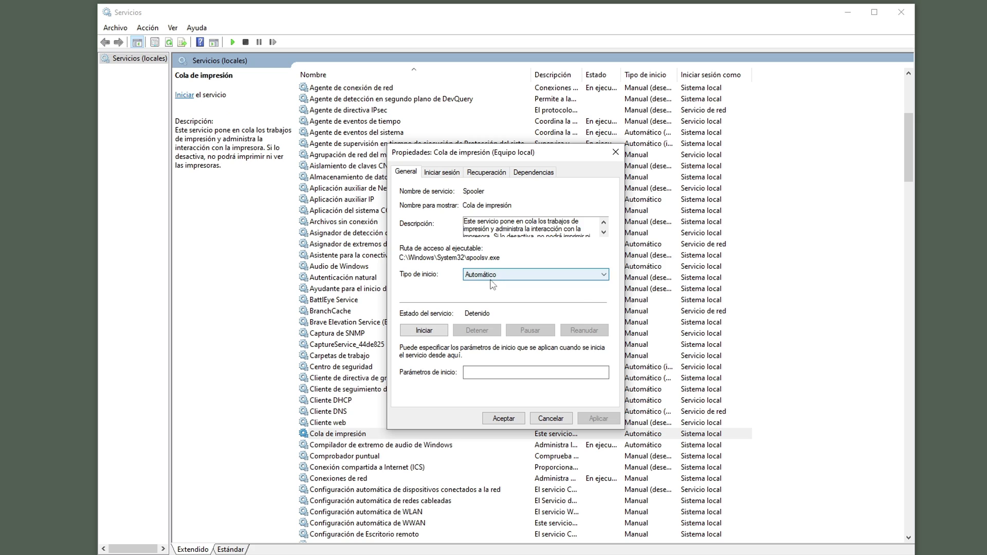
Step: Set the startup type of Cola de impresión to Deshabilitado and apply the change
{"action": "left_click", "coordinate": [540, 276]}
{"action": "left_click", "coordinate": [523, 307]}
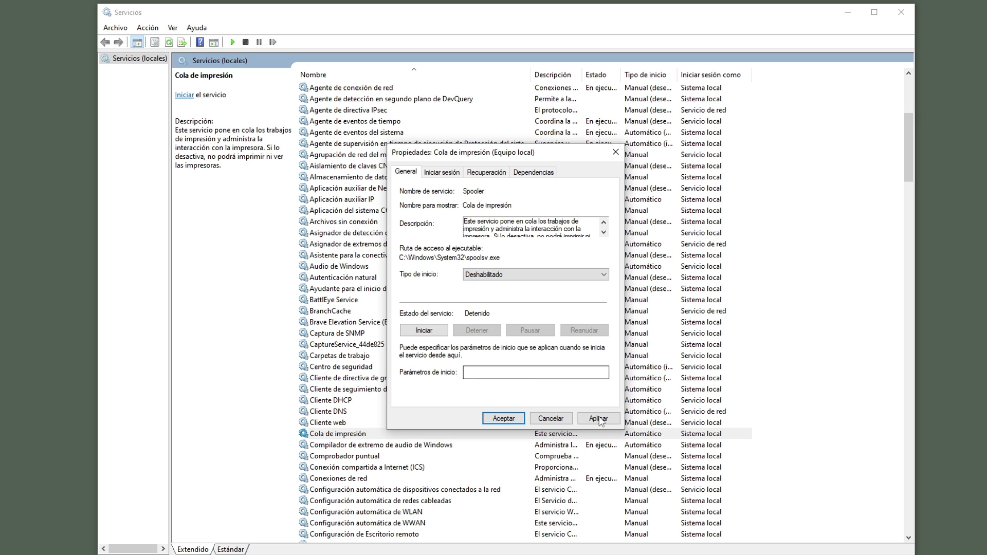
{"action": "left_click", "coordinate": [597, 419]}
Step: Set the first and second failure recovery actions of Cola de impresión to No realizar ninguna acción and accept the properties
{"action": "left_click", "coordinate": [487, 173]}
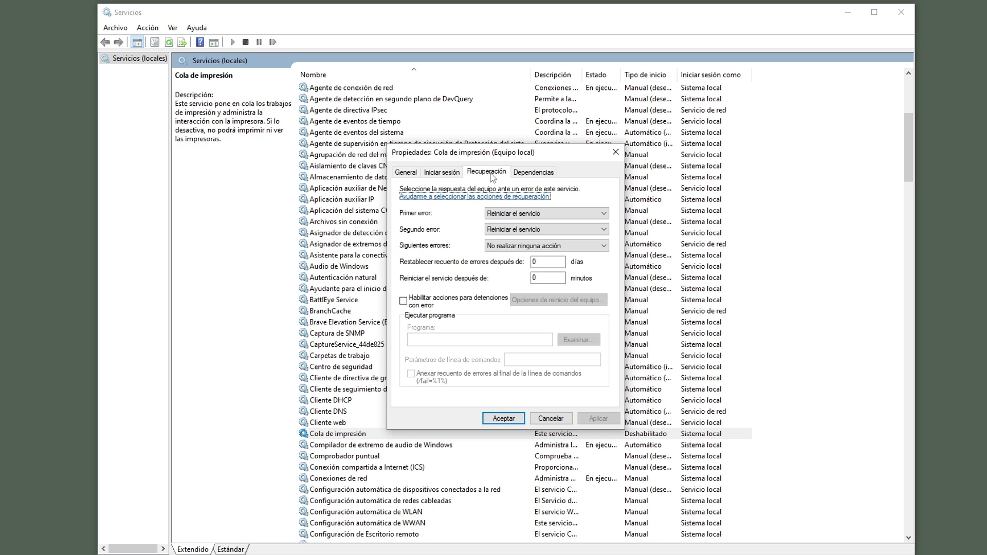
{"action": "left_click", "coordinate": [528, 214]}
{"action": "left_click", "coordinate": [536, 224]}
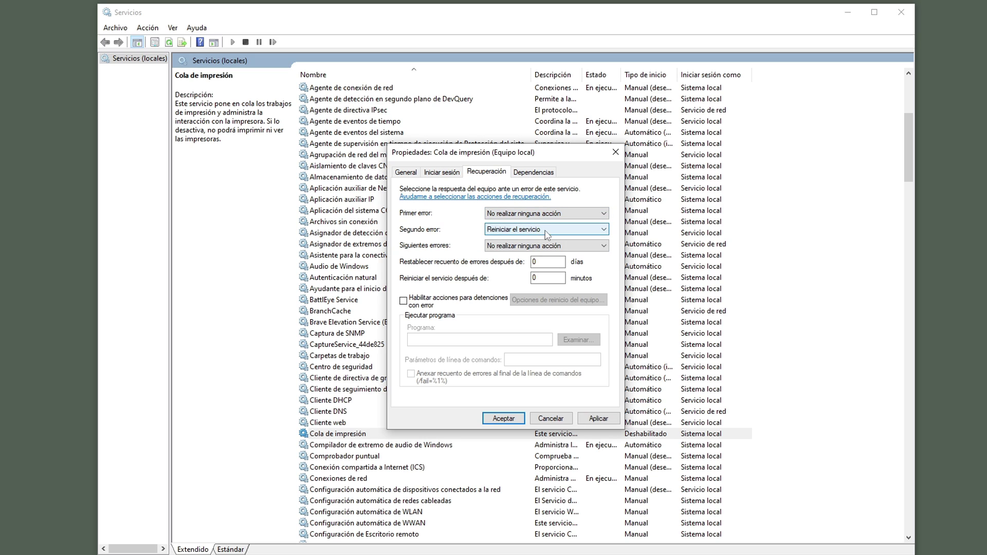
{"action": "left_click", "coordinate": [538, 230]}
{"action": "left_click", "coordinate": [549, 240]}
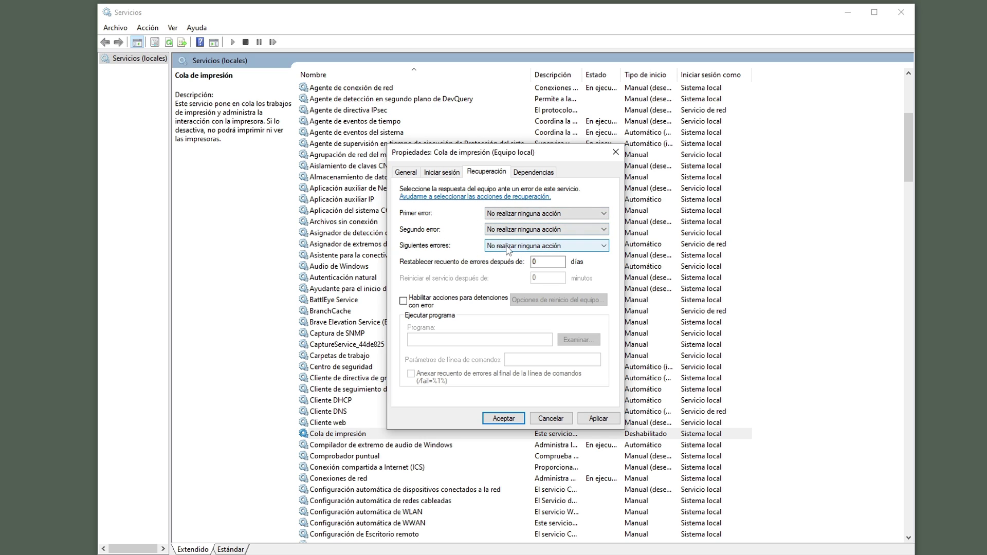
{"action": "left_click", "coordinate": [505, 419]}
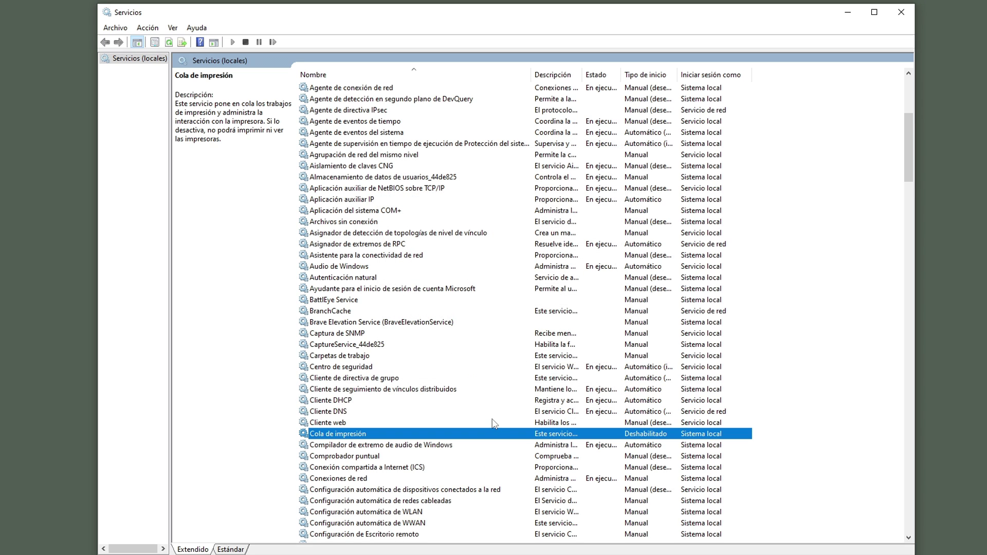
Step: Check the Notepad list for the next service and open the properties of Servicio de Panel de escritura a mano y teclado táctil
{"action": "key", "text": "alt+Tab"}
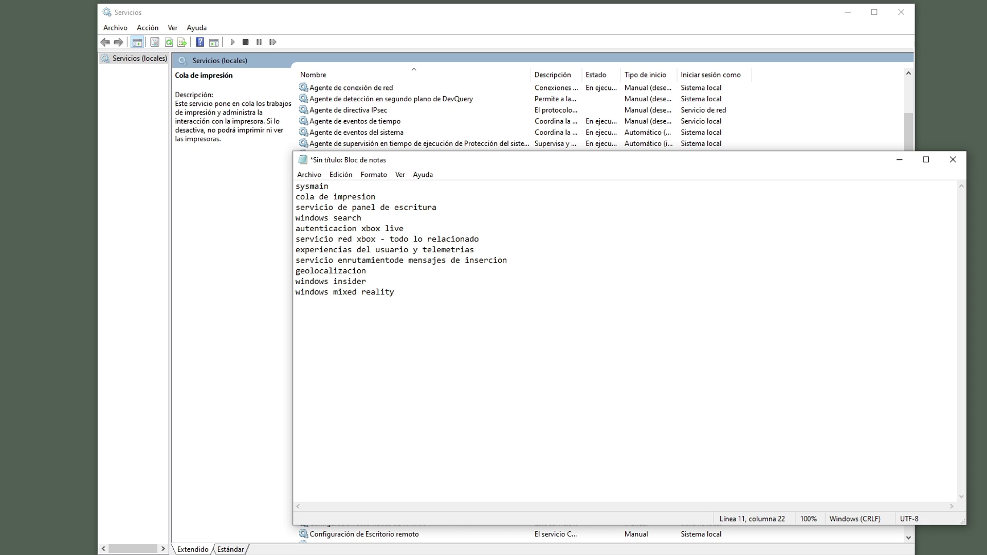
{"action": "key", "text": "alt+Tab"}
{"action": "type", "text": "servicio de"}
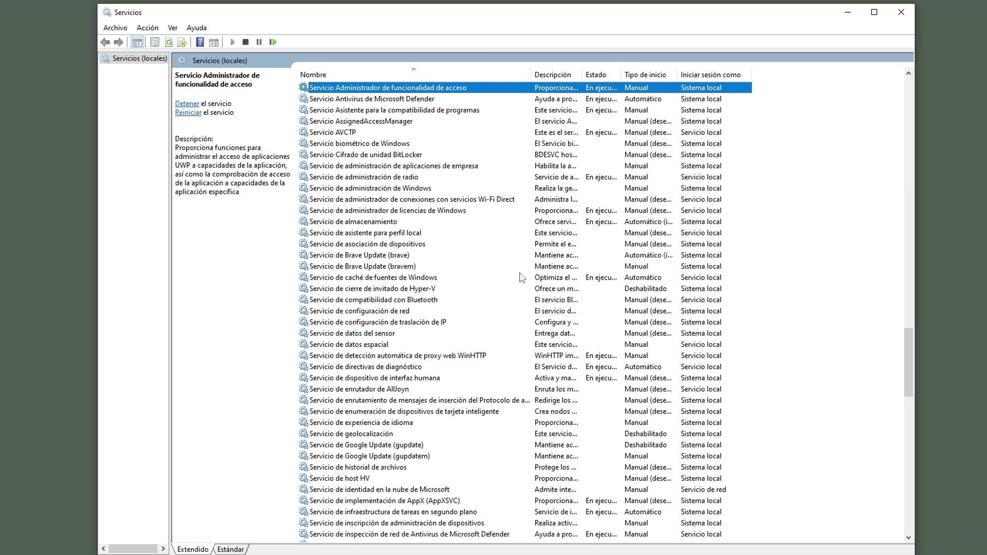
{"action": "left_click", "coordinate": [432, 468]}
{"action": "scroll", "coordinate": [432, 469], "scroll_direction": "down", "scroll_amount": 1}
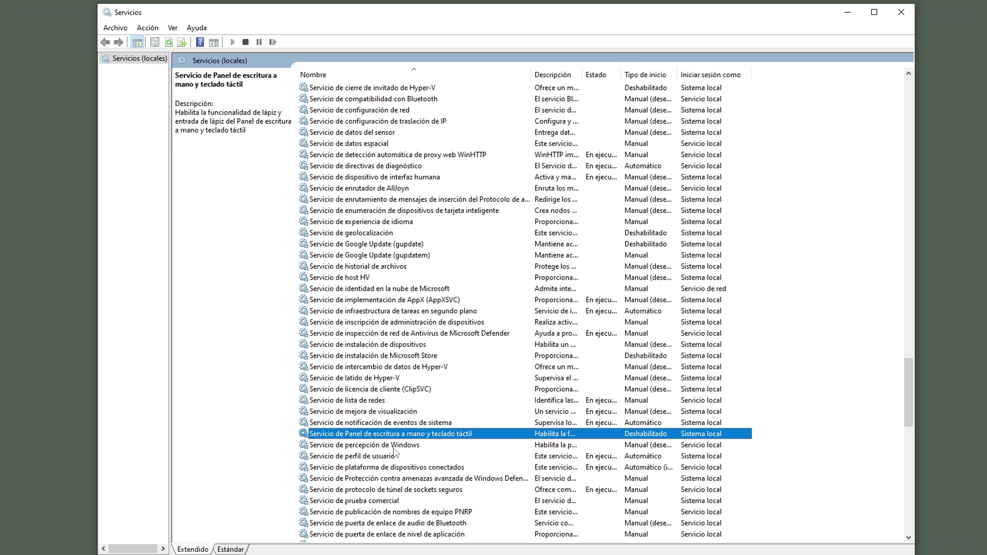
{"action": "right_click", "coordinate": [425, 438]}
{"action": "left_click", "coordinate": [452, 538]}
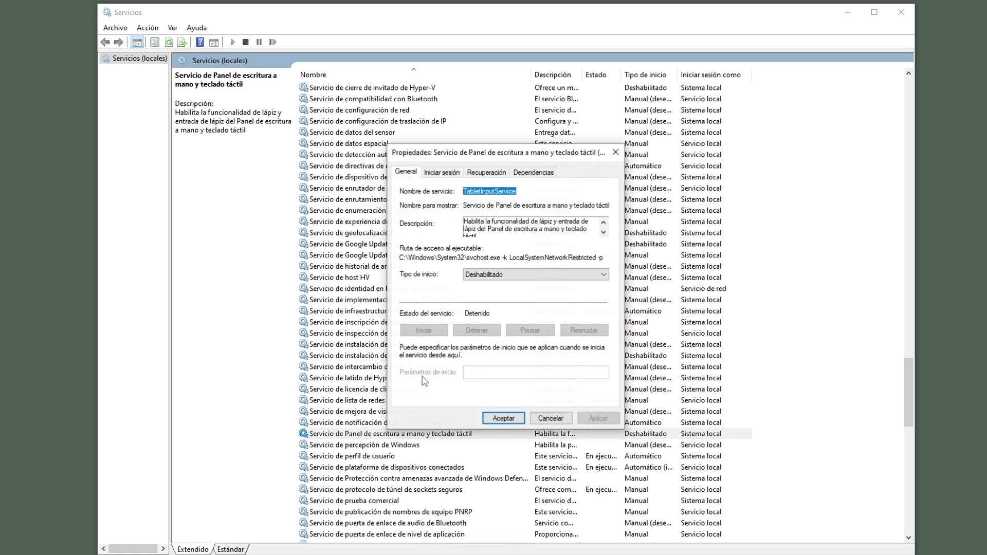
Step: Review the handwriting panel service's startup type, description and recovery actions, then close its properties
{"action": "left_click", "coordinate": [501, 274]}
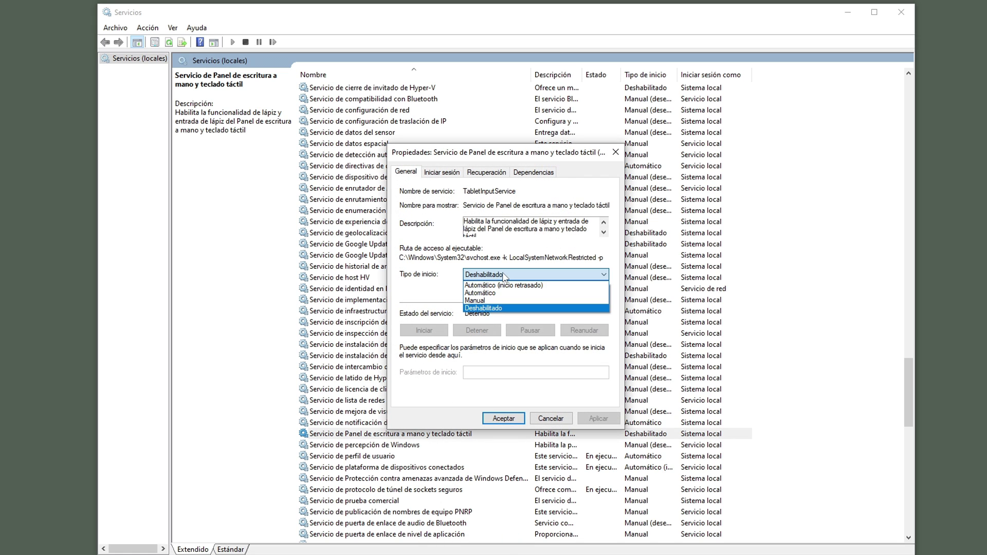
{"action": "left_click", "coordinate": [504, 277]}
{"action": "left_click", "coordinate": [603, 232]}
{"action": "left_click", "coordinate": [604, 223]}
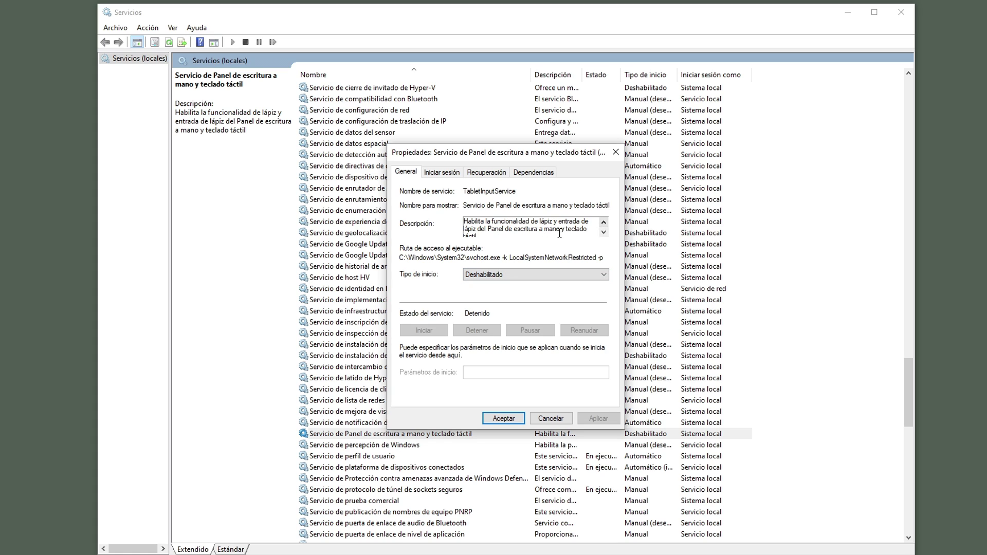
{"action": "left_click", "coordinate": [488, 174]}
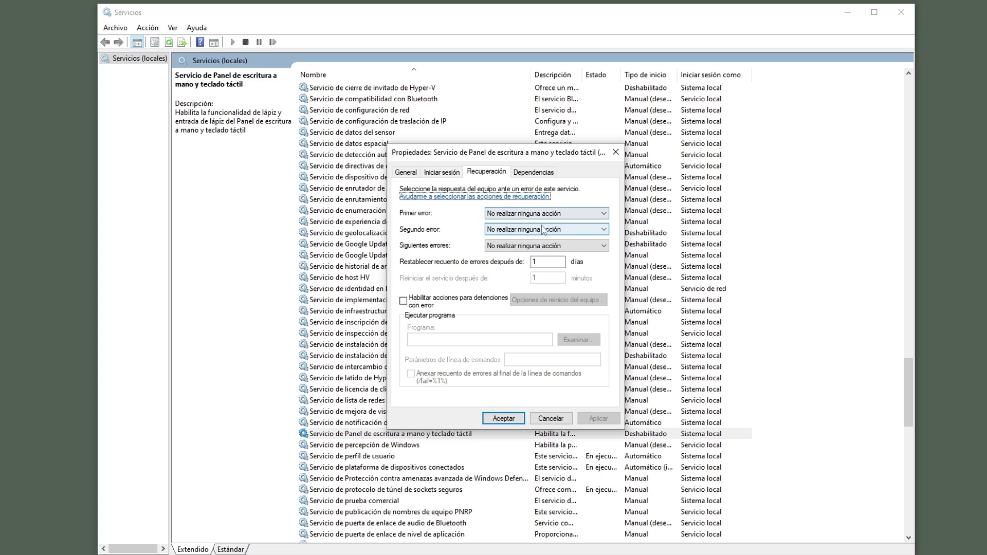
{"action": "left_click", "coordinate": [503, 418]}
Step: Check the Notepad list again and open the properties of the Windows Search service
{"action": "key", "text": "alt+Tab"}
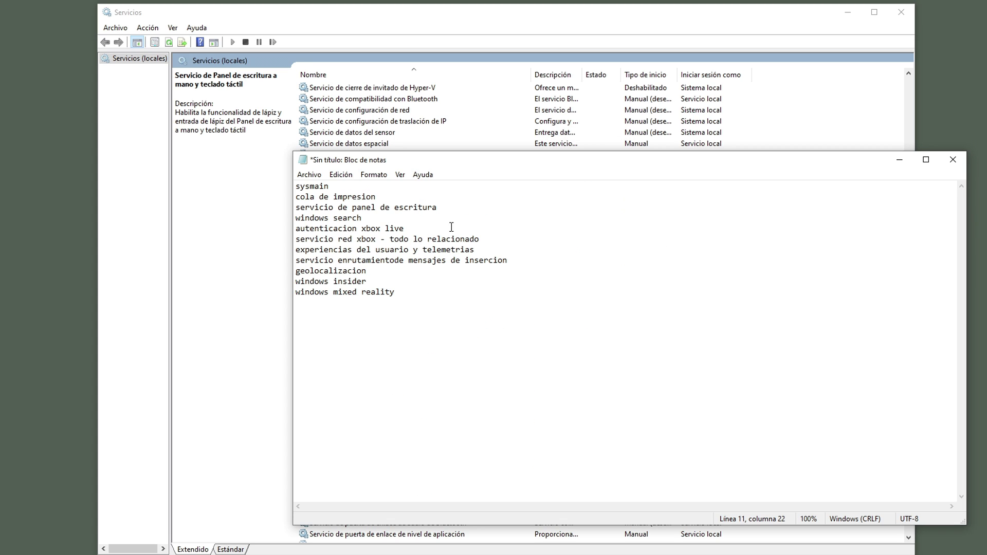
{"action": "left_click", "coordinate": [899, 160]}
{"action": "scroll", "coordinate": [506, 409], "scroll_direction": "down", "scroll_amount": 20}
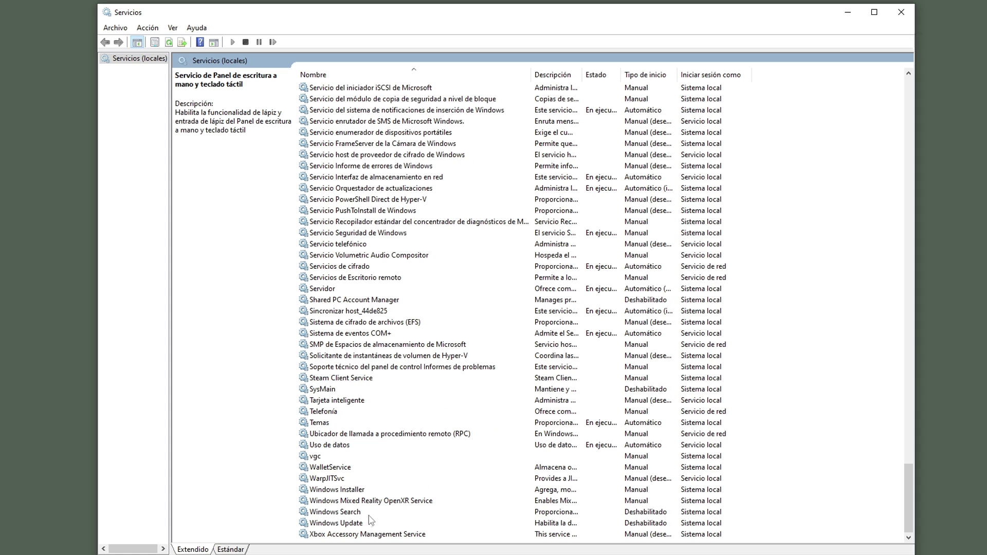
{"action": "left_click", "coordinate": [371, 513]}
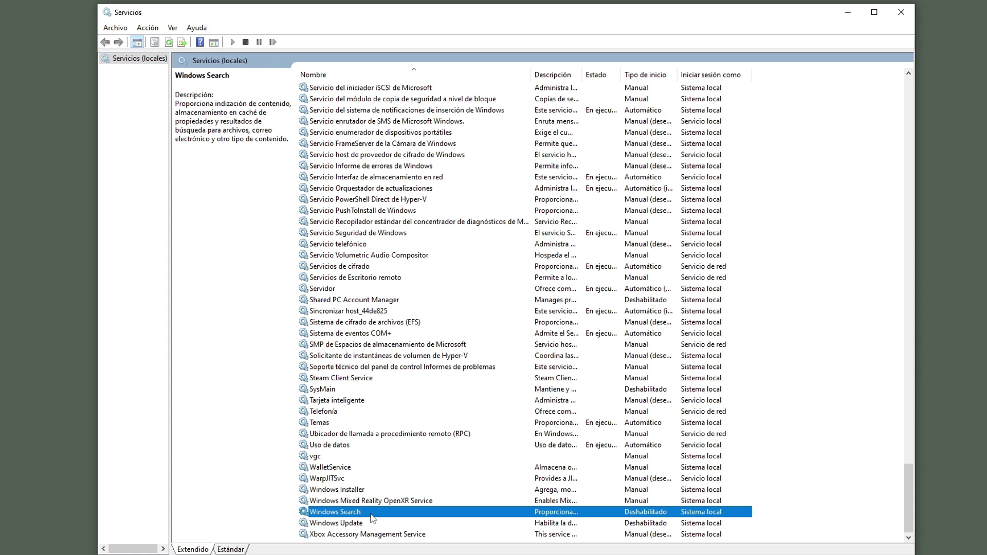
{"action": "right_click", "coordinate": [473, 515]}
{"action": "left_click", "coordinate": [524, 492]}
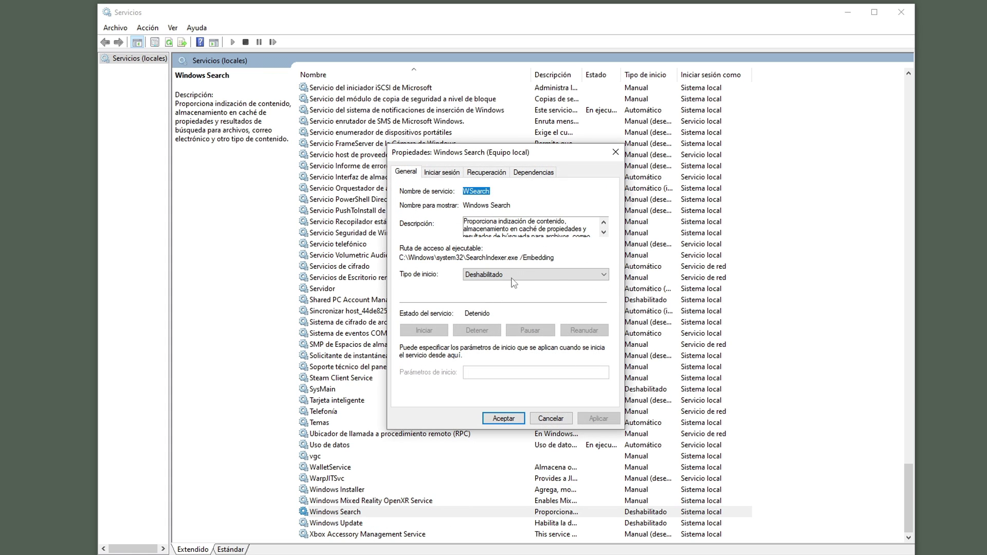
Step: Review the Windows Search service's startup type and recovery actions, then accept its properties
{"action": "key", "text": "super"}
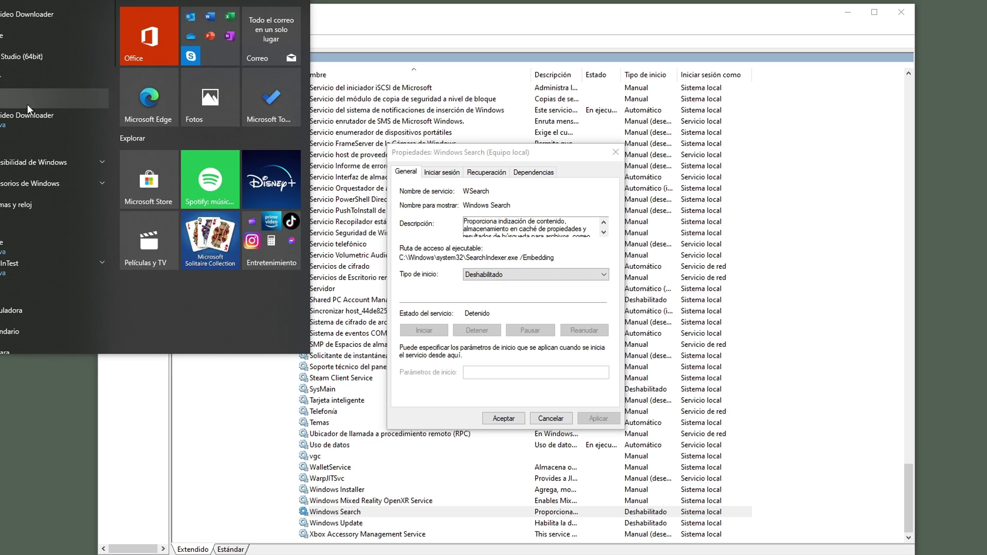
{"action": "left_click", "coordinate": [534, 274]}
{"action": "left_click", "coordinate": [515, 308]}
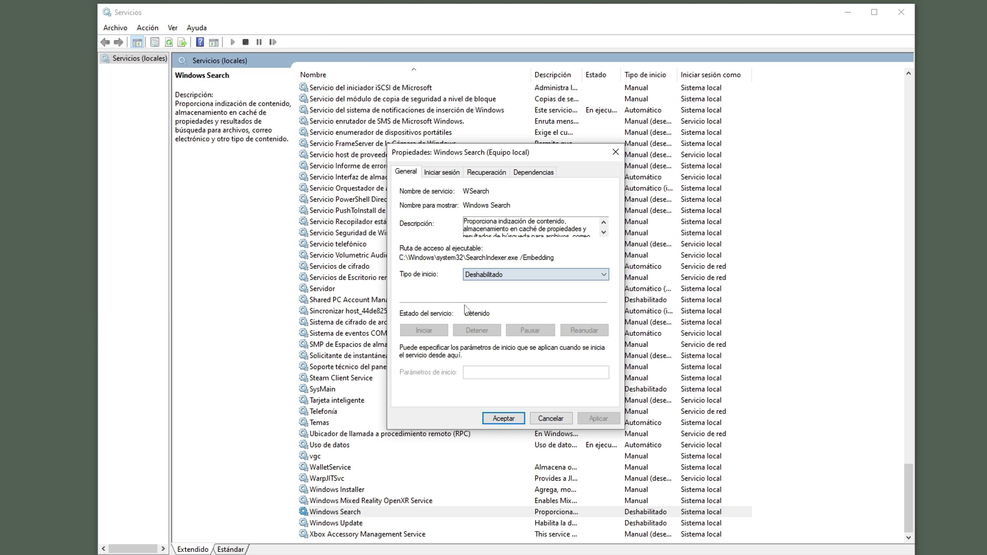
{"action": "left_click", "coordinate": [486, 173]}
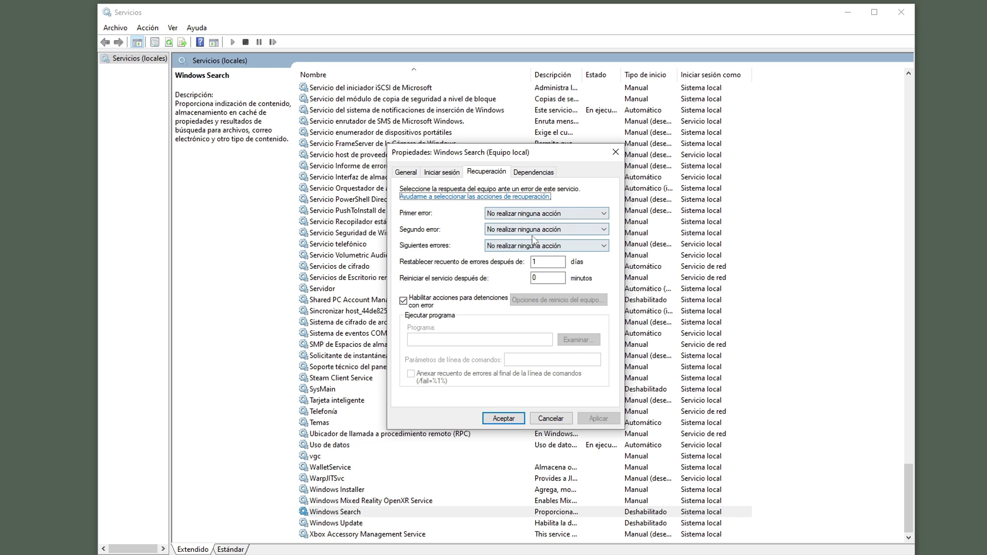
{"action": "left_click", "coordinate": [510, 419]}
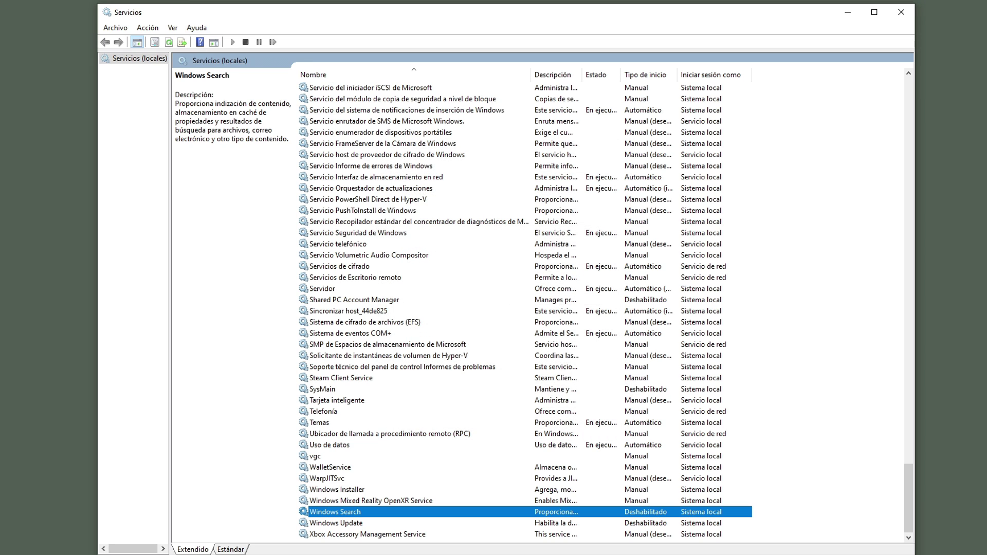
Step: Check the Notepad list for the Xbox entries and open the properties of Servicio de red de Xbox Live
{"action": "key", "text": "alt+Tab"}
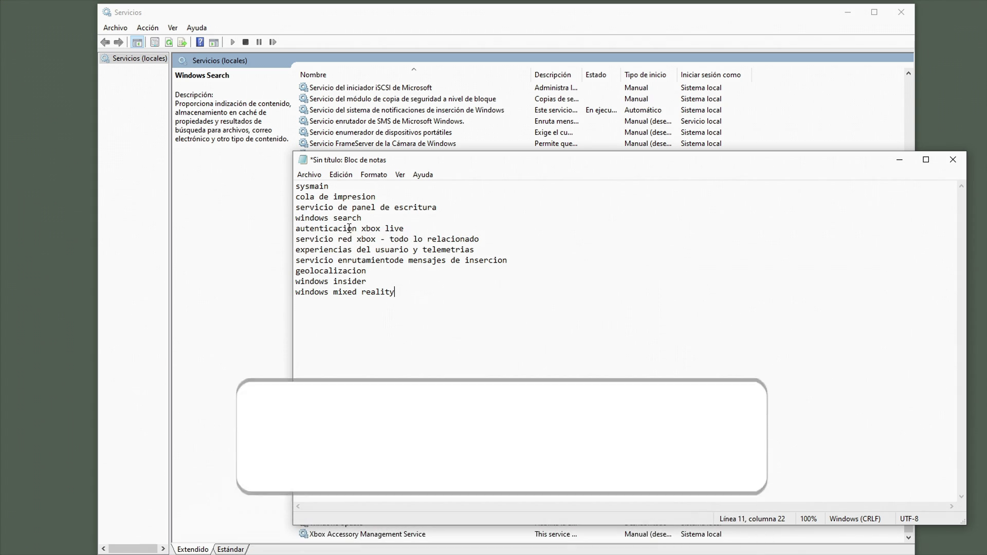
{"action": "key", "text": "alt+Tab"}
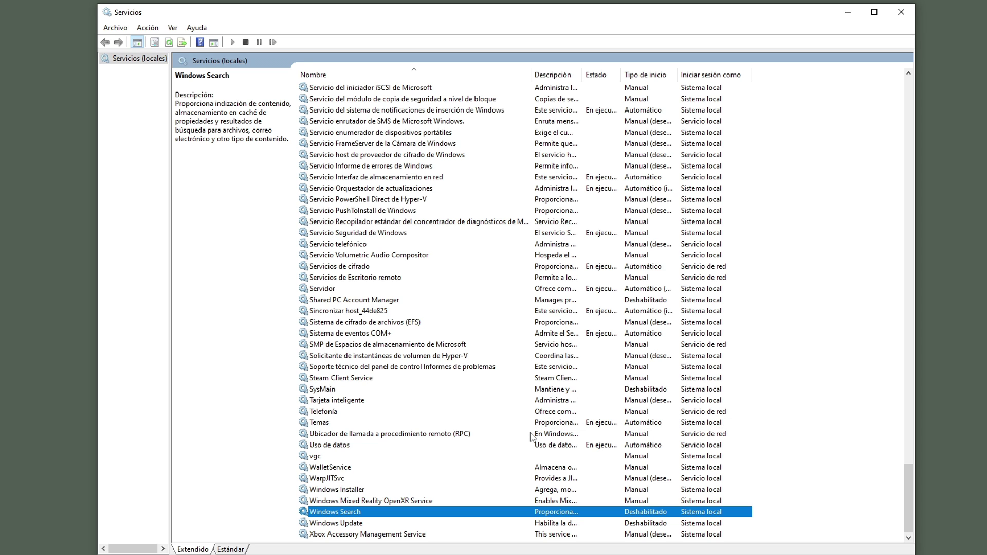
{"action": "scroll", "coordinate": [528, 397], "scroll_direction": "up", "scroll_amount": 8}
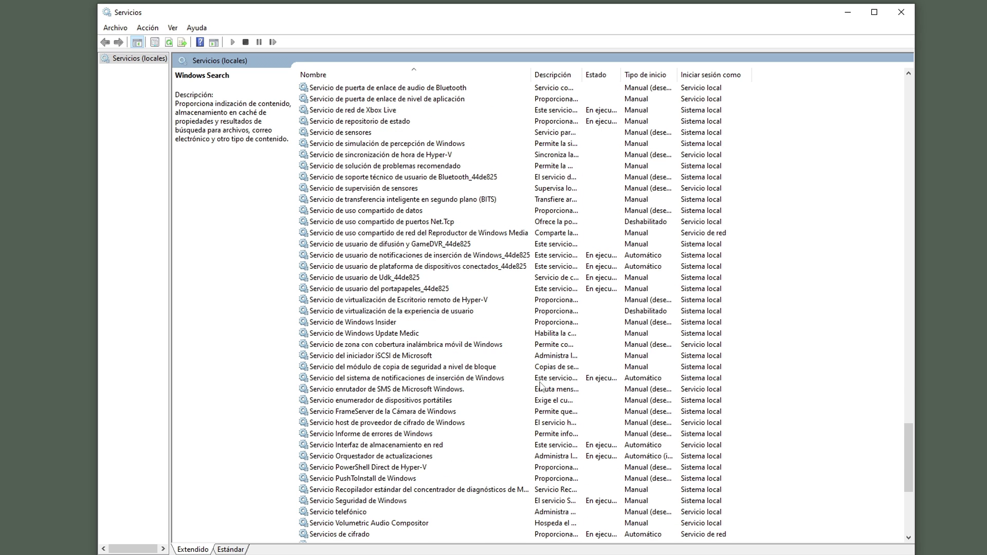
{"action": "scroll", "coordinate": [492, 379], "scroll_direction": "up", "scroll_amount": 5}
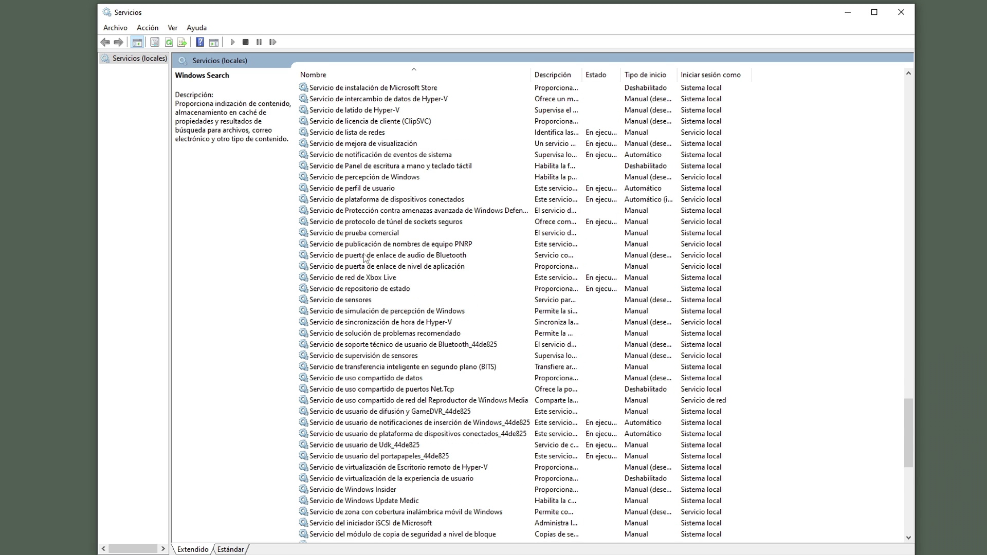
{"action": "left_click", "coordinate": [385, 278]}
{"action": "right_click", "coordinate": [386, 280]}
{"action": "left_click", "coordinate": [406, 389]}
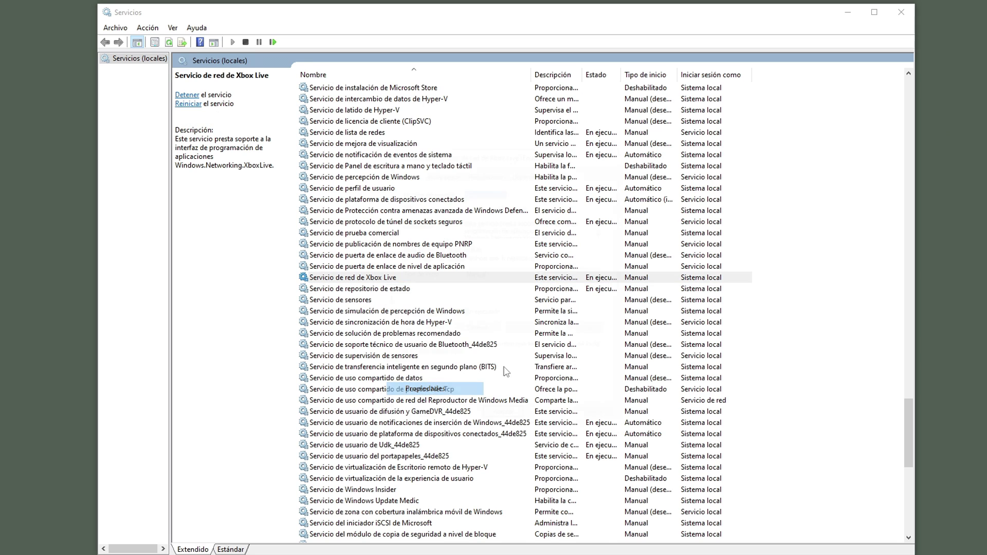
Step: Stop Servicio de red de Xbox Live and set its startup type to Deshabilitado
{"action": "left_click", "coordinate": [477, 330]}
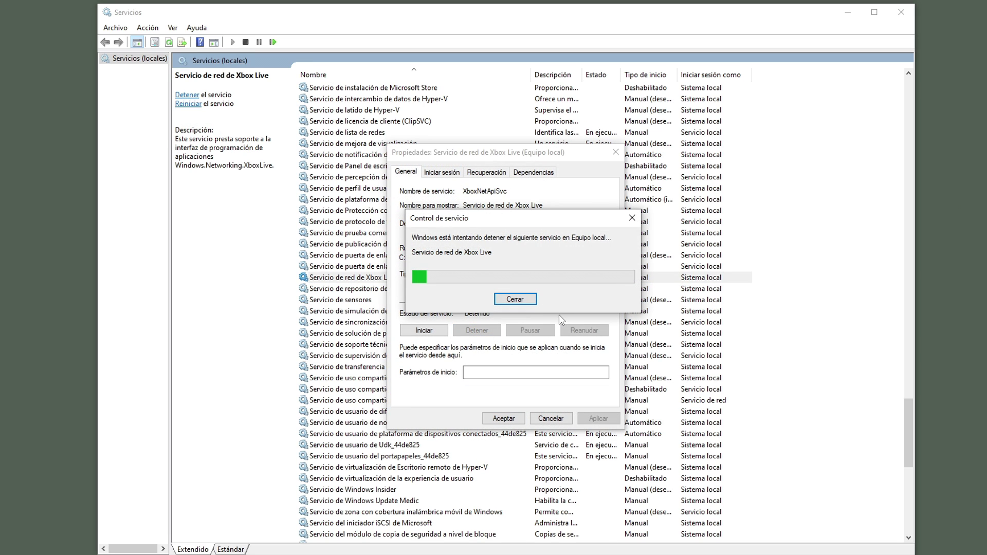
{"action": "left_click", "coordinate": [514, 276]}
{"action": "left_click", "coordinate": [507, 302]}
{"action": "left_click", "coordinate": [500, 278]}
{"action": "left_click", "coordinate": [498, 304]}
Step: Check the recovery actions of Servicio de red de Xbox Live, then apply the changes and accept its properties
{"action": "left_click", "coordinate": [487, 172]}
{"action": "left_click", "coordinate": [532, 212]}
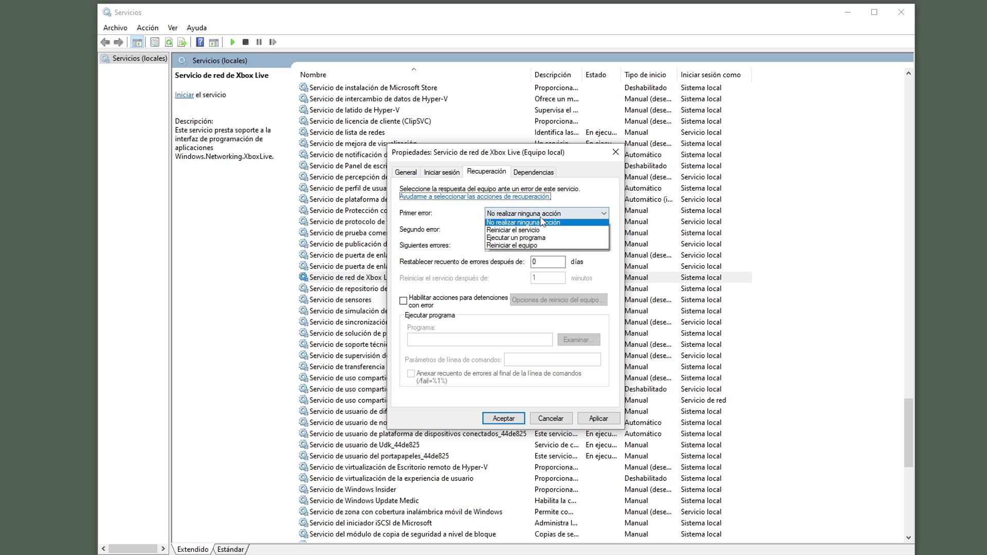
{"action": "left_click", "coordinate": [421, 198]}
{"action": "left_click", "coordinate": [598, 418]}
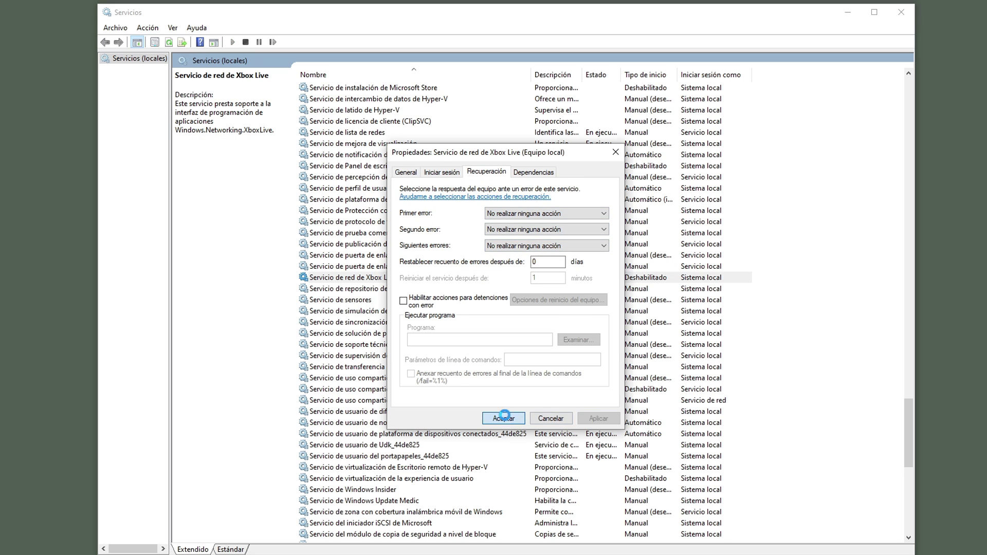
{"action": "left_click", "coordinate": [504, 417]}
Step: Check the services and the Notepad list for the next entry and open the properties of Experiencias del usuario y telemetría asociadas
{"action": "scroll", "coordinate": [532, 399], "scroll_direction": "up", "scroll_amount": 3}
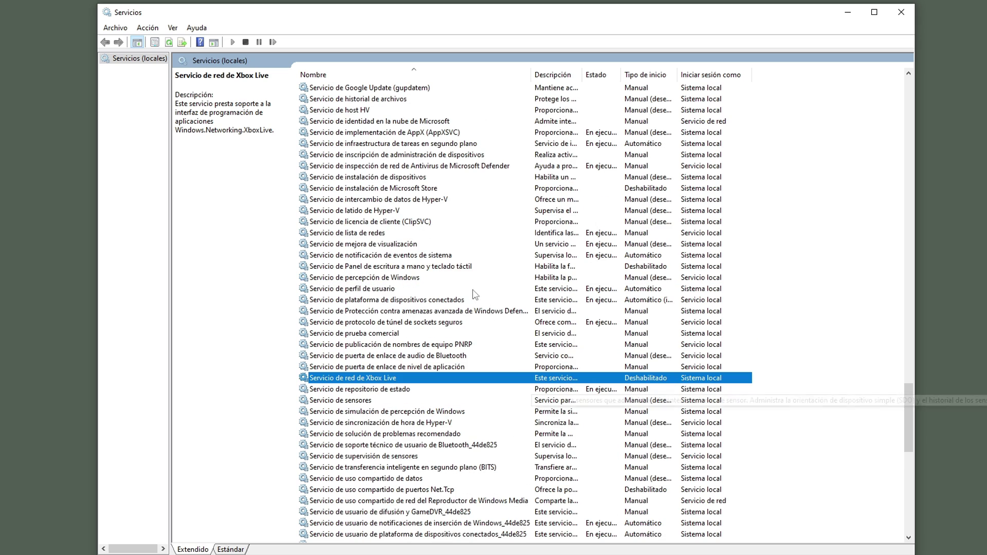
{"action": "scroll", "coordinate": [460, 225], "scroll_direction": "up", "scroll_amount": 5}
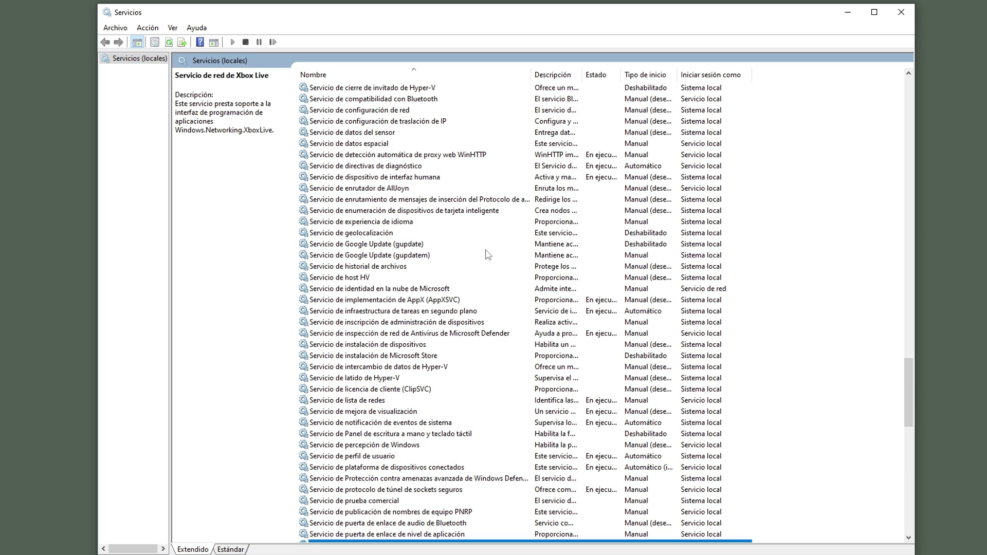
{"action": "scroll", "coordinate": [485, 285], "scroll_direction": "up", "scroll_amount": 8}
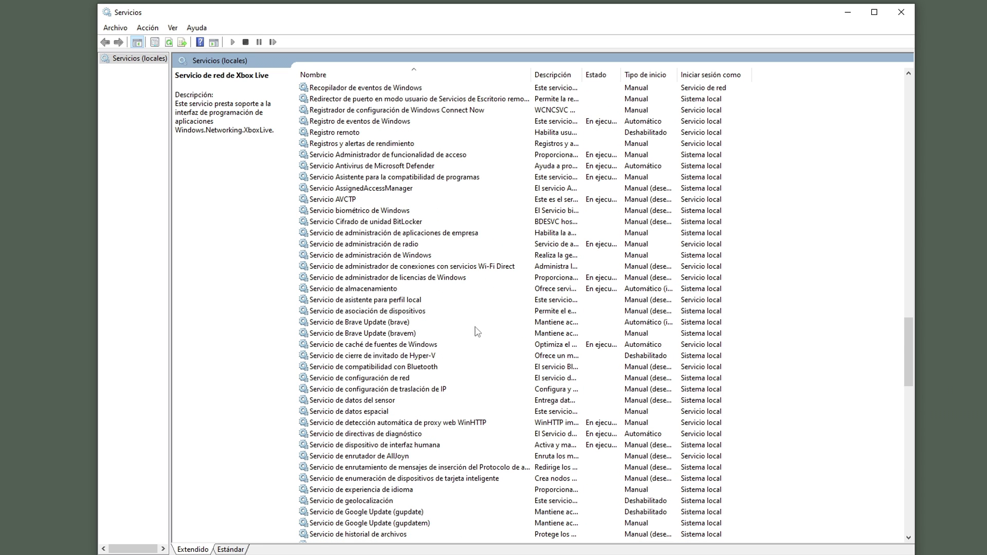
{"action": "scroll", "coordinate": [474, 385], "scroll_direction": "up", "scroll_amount": 9}
{"action": "scroll", "coordinate": [509, 406], "scroll_direction": "up", "scroll_amount": 5}
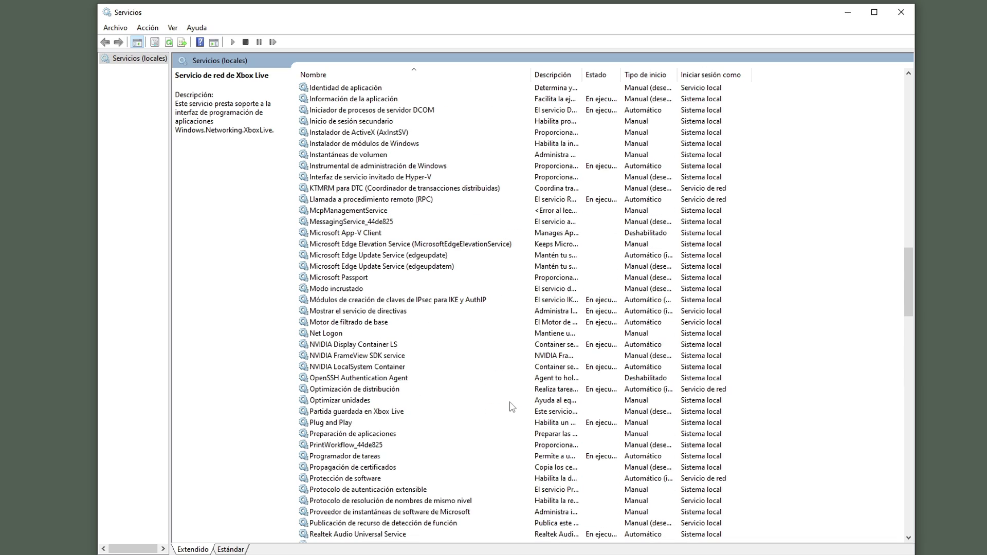
{"action": "scroll", "coordinate": [511, 407], "scroll_direction": "up", "scroll_amount": 6}
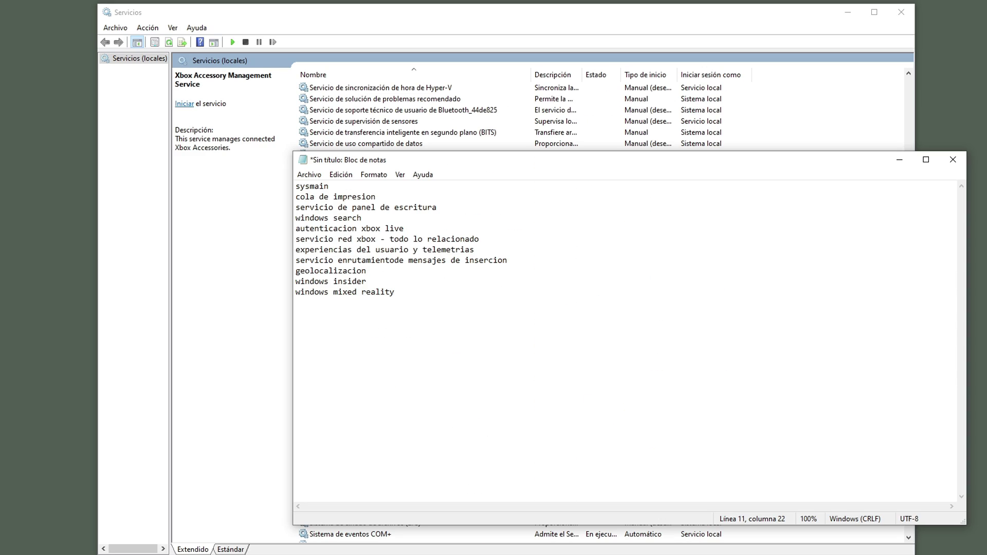
{"action": "left_click", "coordinate": [899, 160]}
{"action": "left_click", "coordinate": [580, 210]}
{"action": "type", "text": "ex"}
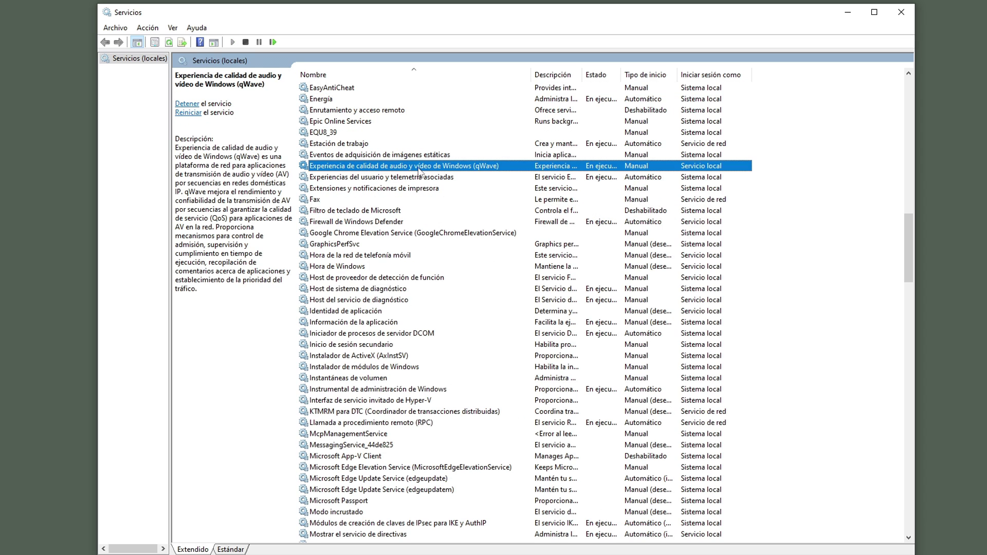
{"action": "left_click", "coordinate": [421, 179]}
{"action": "right_click", "coordinate": [448, 178]}
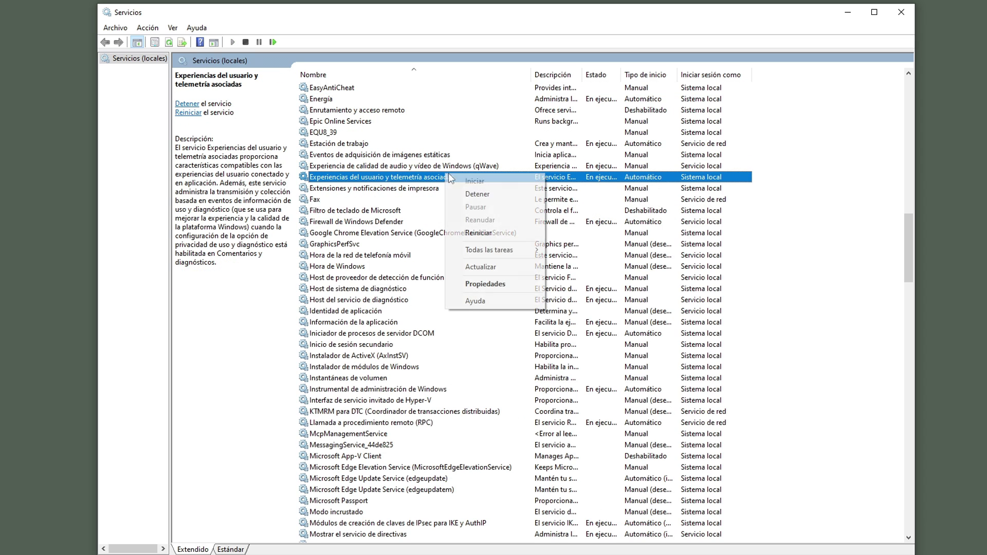
{"action": "left_click", "coordinate": [493, 284]}
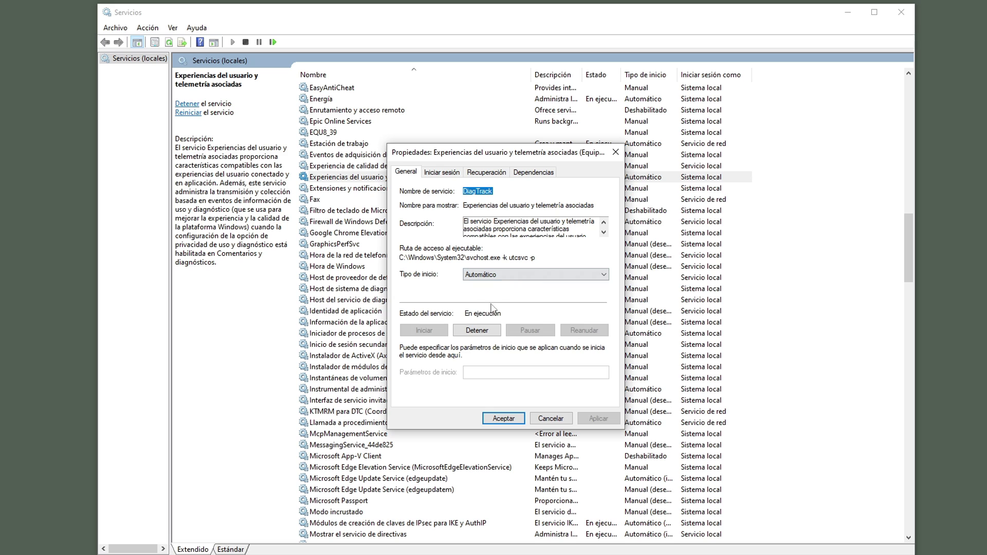
Step: Stop Experiencias del usuario y telemetría asociadas and apply Deshabilitado as its startup type
{"action": "left_click", "coordinate": [488, 332]}
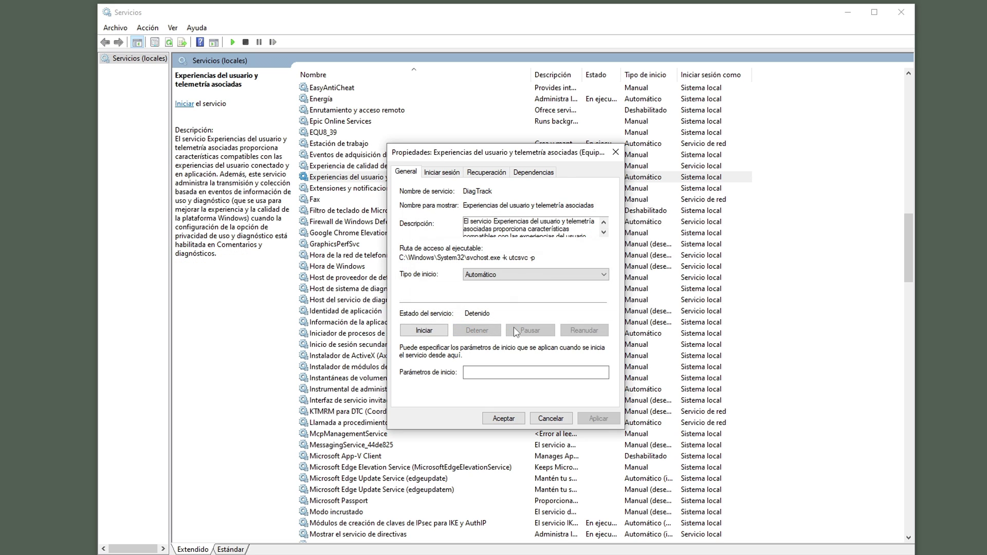
{"action": "left_click", "coordinate": [509, 274]}
{"action": "left_click", "coordinate": [517, 309]}
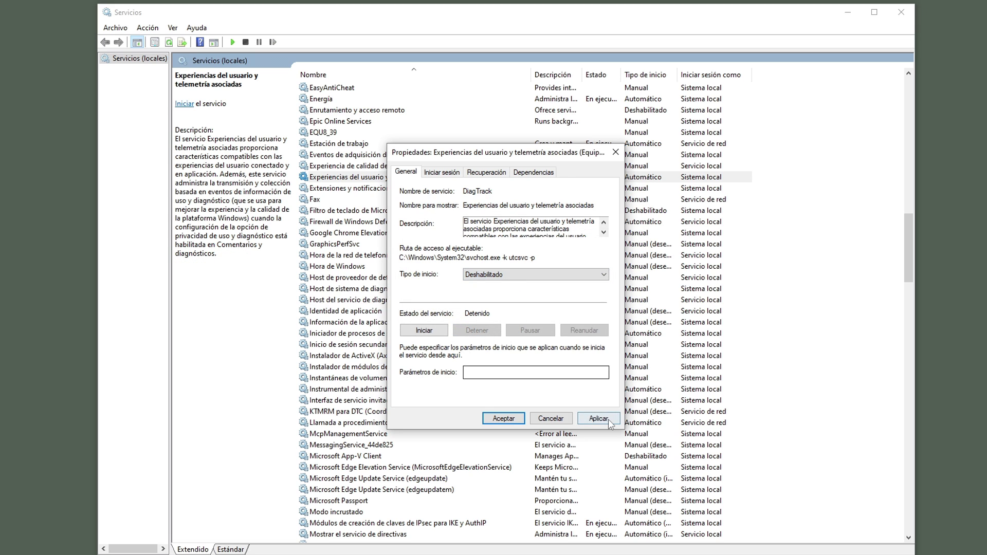
{"action": "left_click", "coordinate": [609, 421]}
Step: Set the telemetry service's first and second failure recovery actions to No realizar ninguna acción and accept its properties
{"action": "left_click", "coordinate": [486, 172]}
{"action": "left_click", "coordinate": [546, 214]}
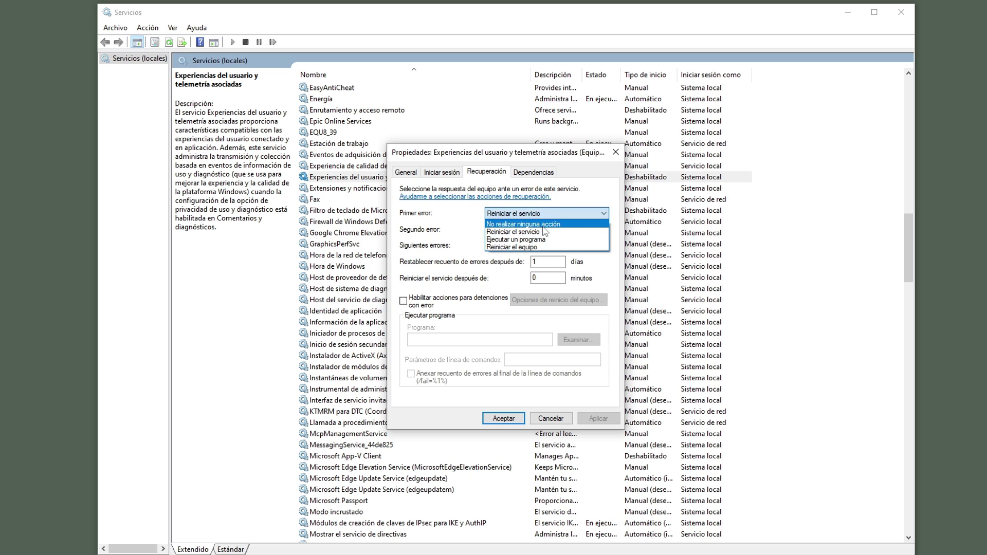
{"action": "left_click", "coordinate": [543, 225]}
{"action": "left_click", "coordinate": [546, 229]}
{"action": "left_click", "coordinate": [550, 240]}
{"action": "left_click", "coordinate": [595, 420]}
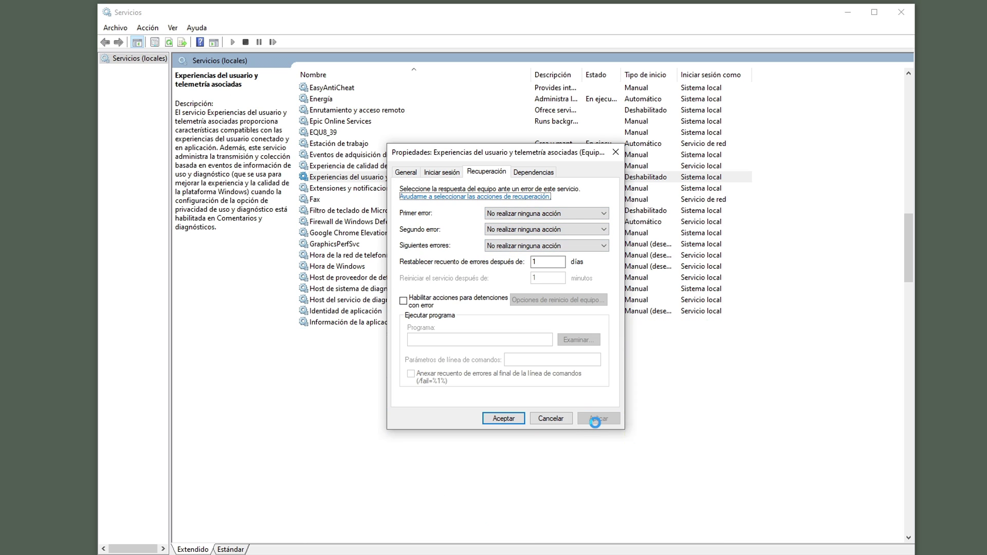
{"action": "left_click", "coordinate": [515, 418]}
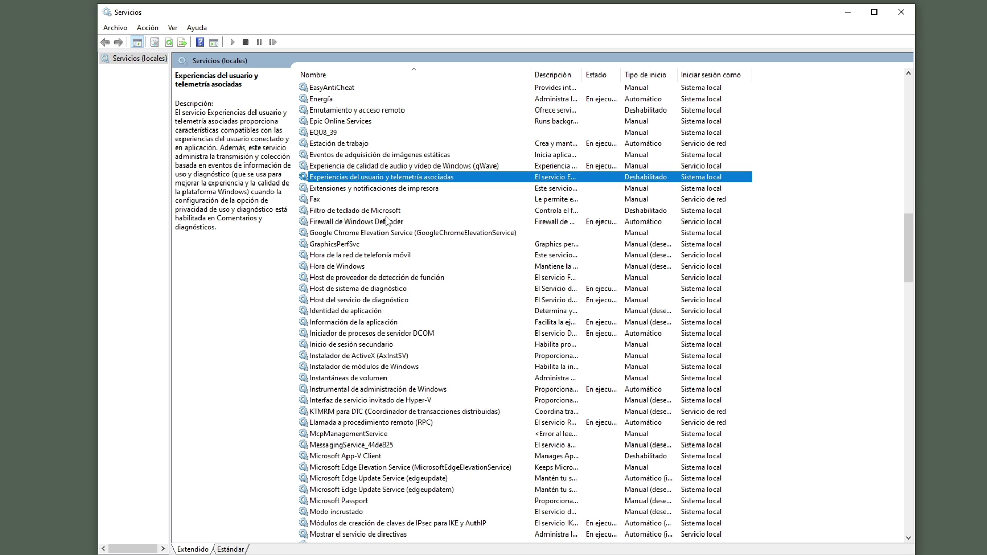
Step: Open the Fax service's properties, set its first and second failure recovery actions to No realizar ninguna acción and accept
{"action": "right_click", "coordinate": [359, 200]}
{"action": "left_click", "coordinate": [395, 309]}
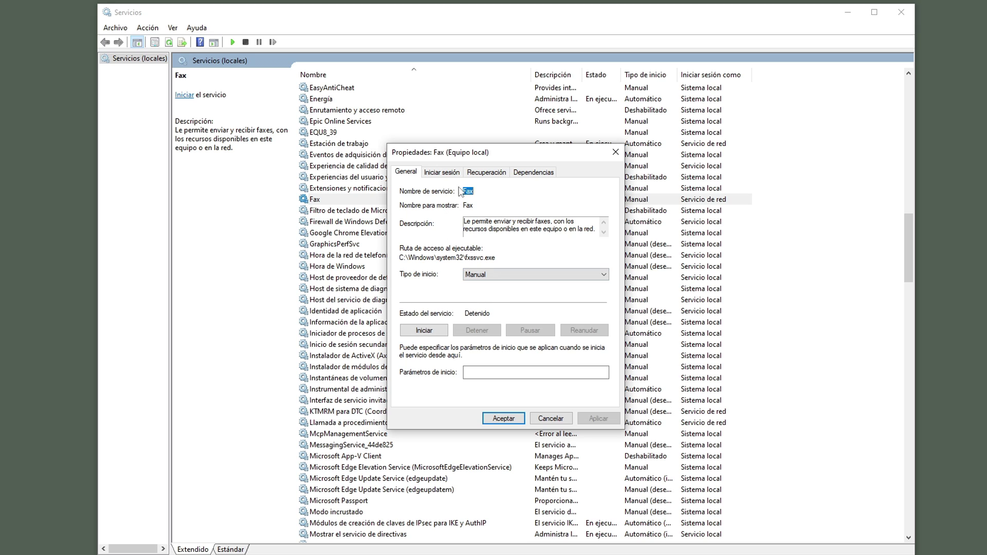
{"action": "left_click", "coordinate": [486, 172]}
{"action": "left_click", "coordinate": [552, 230]}
{"action": "left_click", "coordinate": [552, 230]}
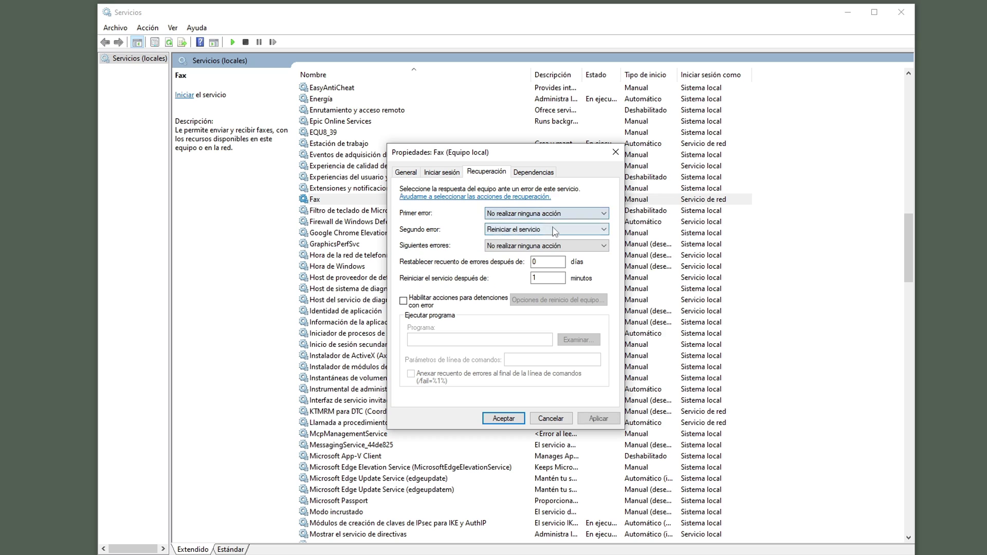
{"action": "left_click", "coordinate": [553, 230]}
{"action": "left_click", "coordinate": [552, 239]}
{"action": "left_click", "coordinate": [598, 419]}
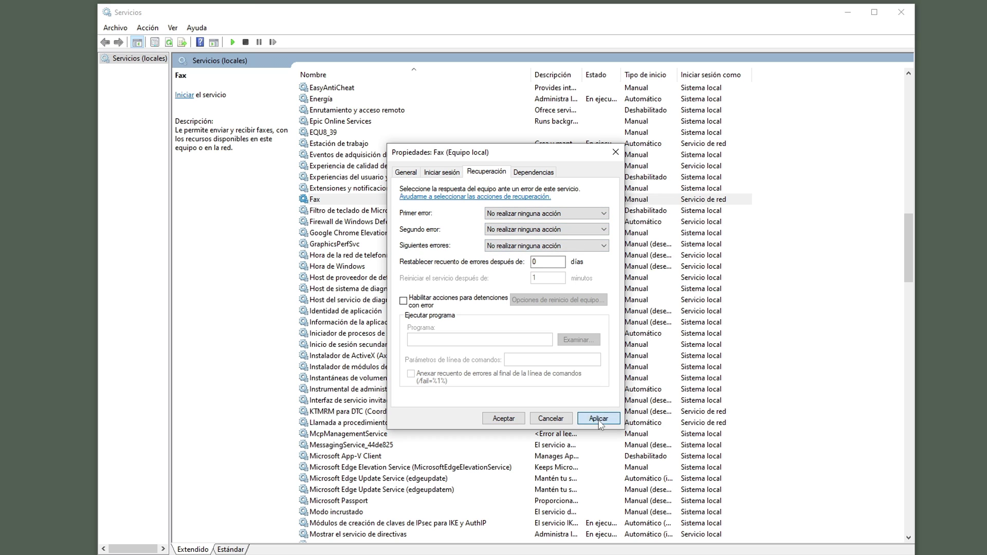
{"action": "left_click", "coordinate": [505, 419]}
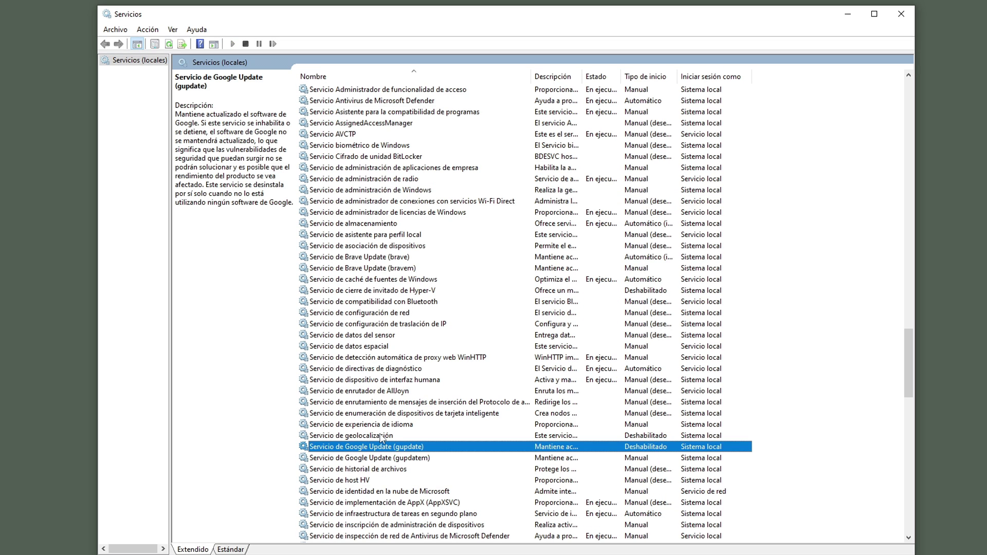
Step: Open the properties of Servicio de enrutamiento de mensajes de inserción (WAP) and apply Deshabilitado as its startup type
{"action": "left_click", "coordinate": [387, 403]}
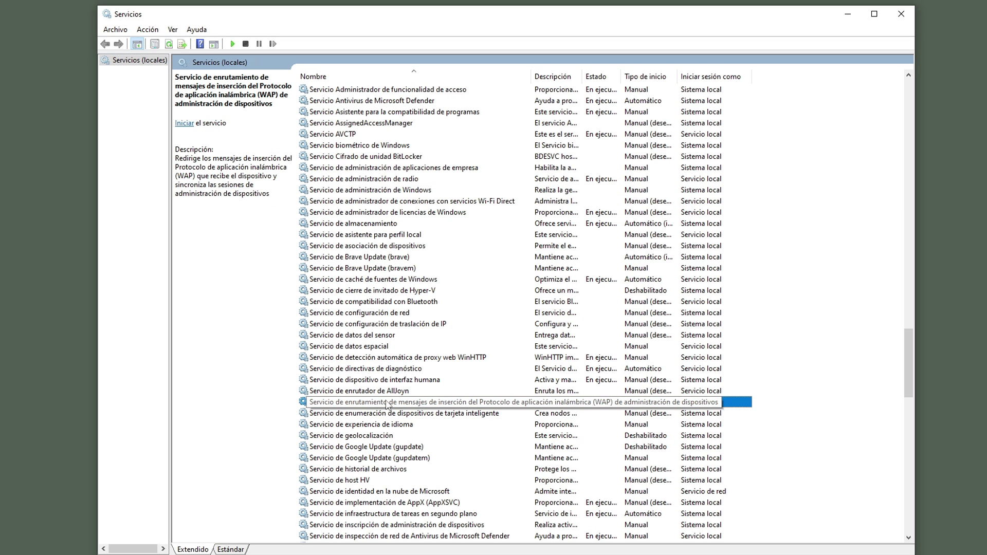
{"action": "right_click", "coordinate": [386, 404]}
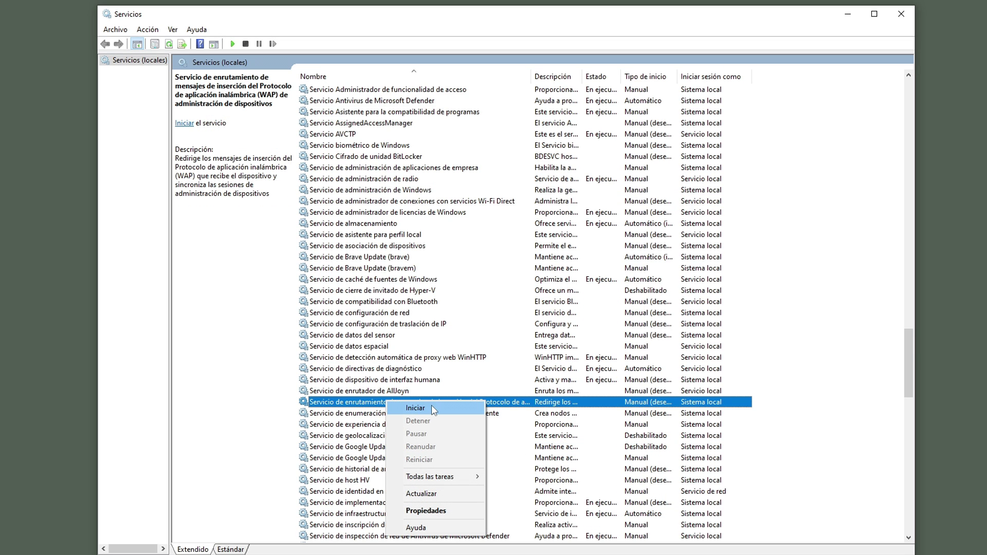
{"action": "left_click", "coordinate": [437, 511]}
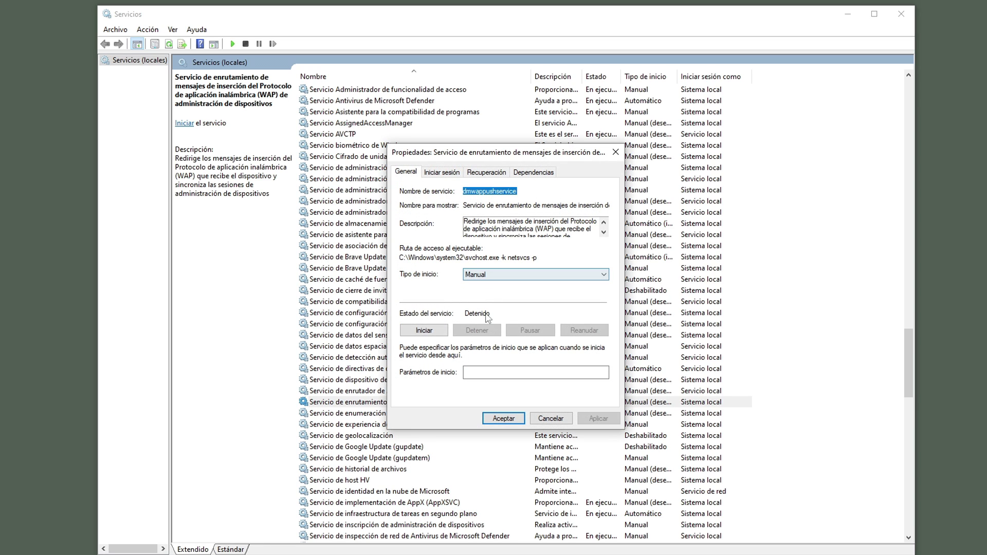
{"action": "left_click", "coordinate": [507, 276]}
{"action": "left_click", "coordinate": [512, 311]}
{"action": "left_click", "coordinate": [599, 418]}
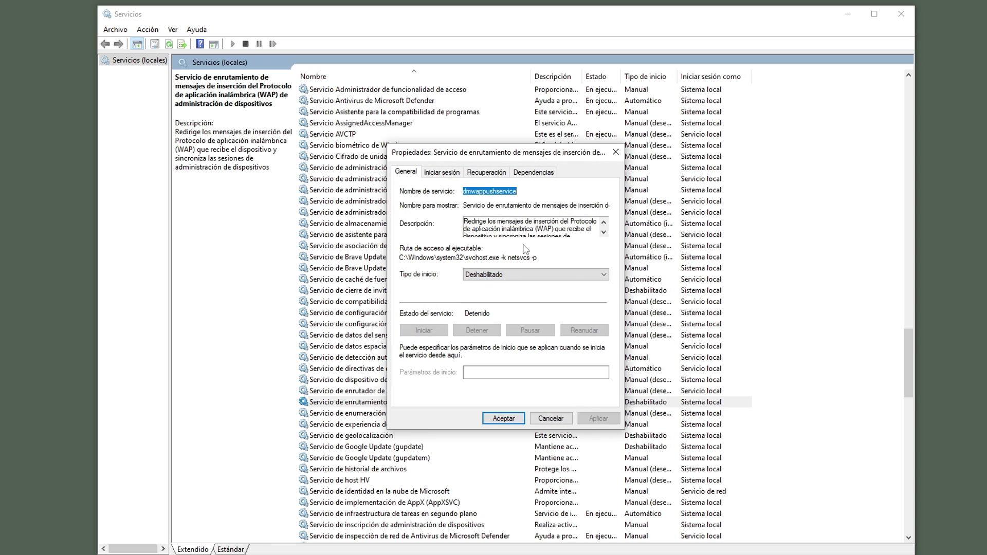
Step: Set the WAP message routing service's first, second and subsequent failure recovery actions to No realizar ninguna acción and accept its properties
{"action": "left_click", "coordinate": [496, 173]}
{"action": "left_click", "coordinate": [550, 214]}
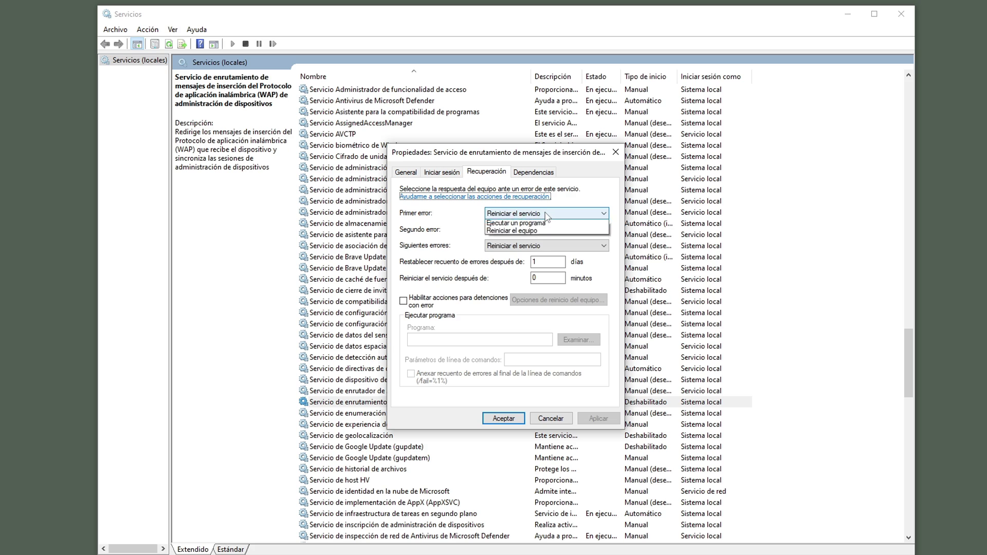
{"action": "left_click", "coordinate": [559, 225]}
{"action": "left_click", "coordinate": [542, 229]}
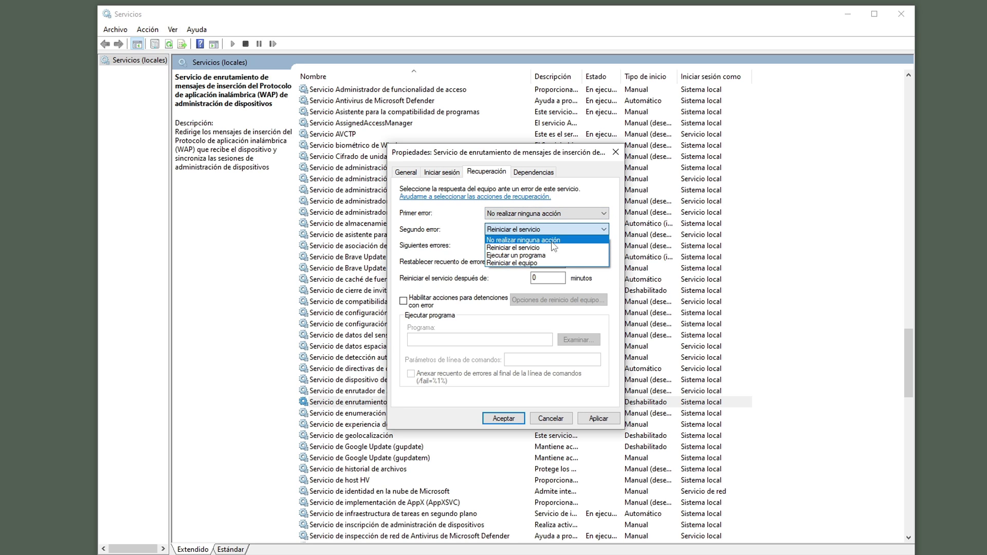
{"action": "left_click", "coordinate": [548, 240]}
{"action": "left_click", "coordinate": [554, 246]}
{"action": "left_click", "coordinate": [553, 258]}
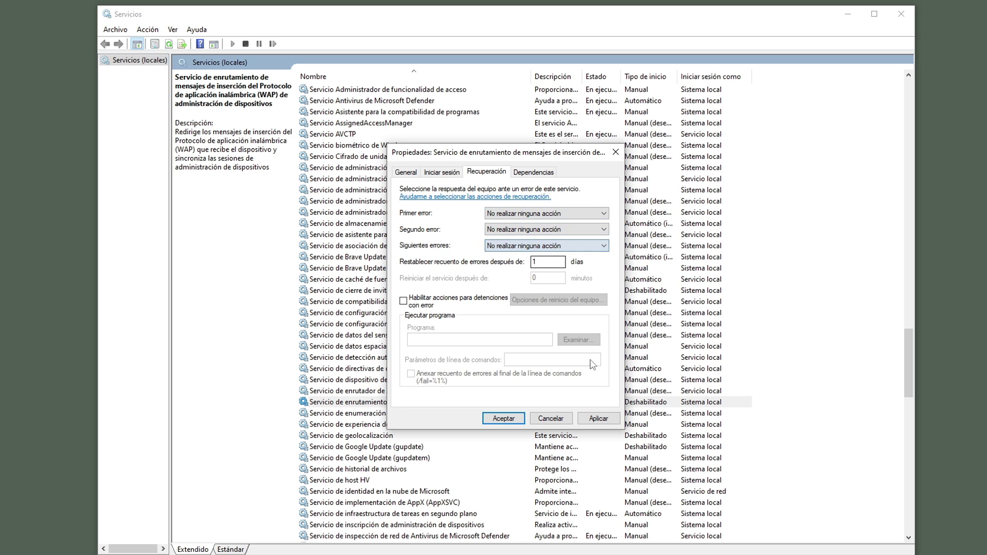
{"action": "left_click", "coordinate": [598, 418]}
{"action": "left_click", "coordinate": [503, 419]}
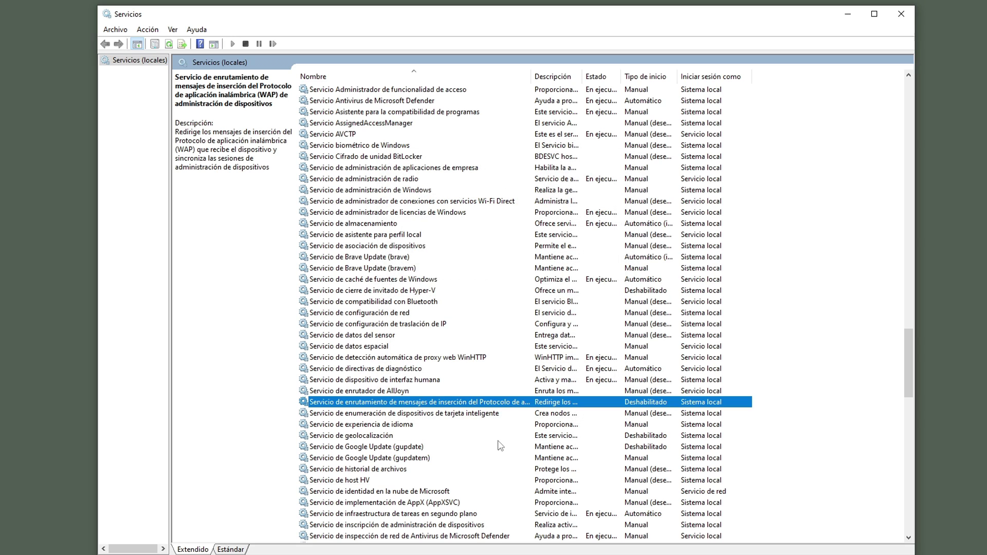
Step: Select Servicio de Google Update (gupdate), examine the running background processes in Administrador de tareas, including Google's, and close it
{"action": "left_click", "coordinate": [441, 448]}
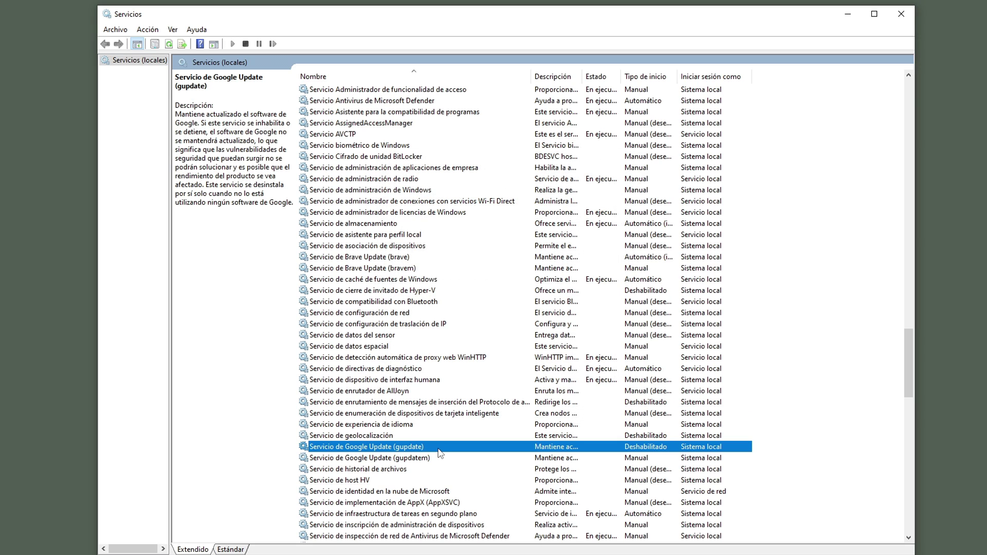
{"action": "right_click", "coordinate": [360, 1]}
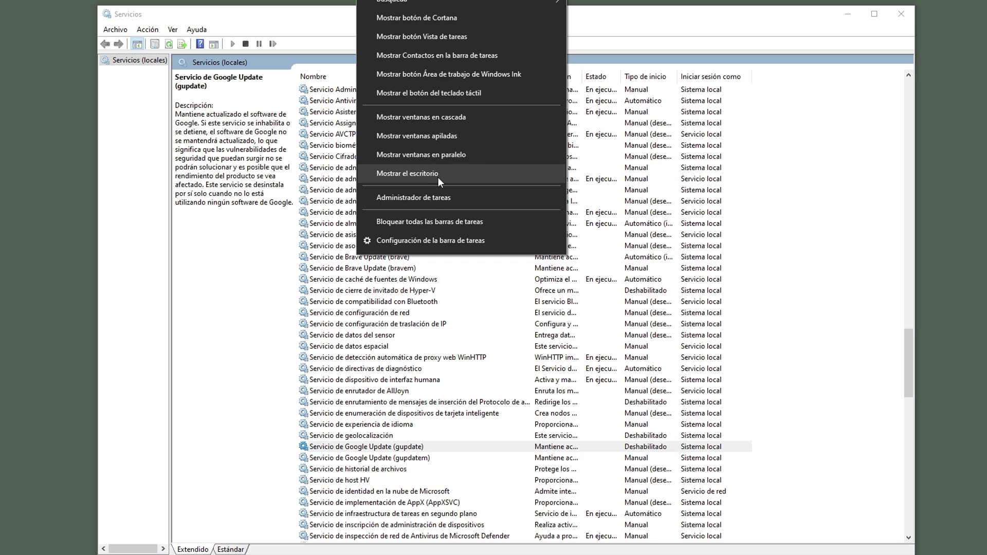
{"action": "left_click", "coordinate": [437, 201]}
{"action": "scroll", "coordinate": [259, 295], "scroll_direction": "down", "scroll_amount": 4}
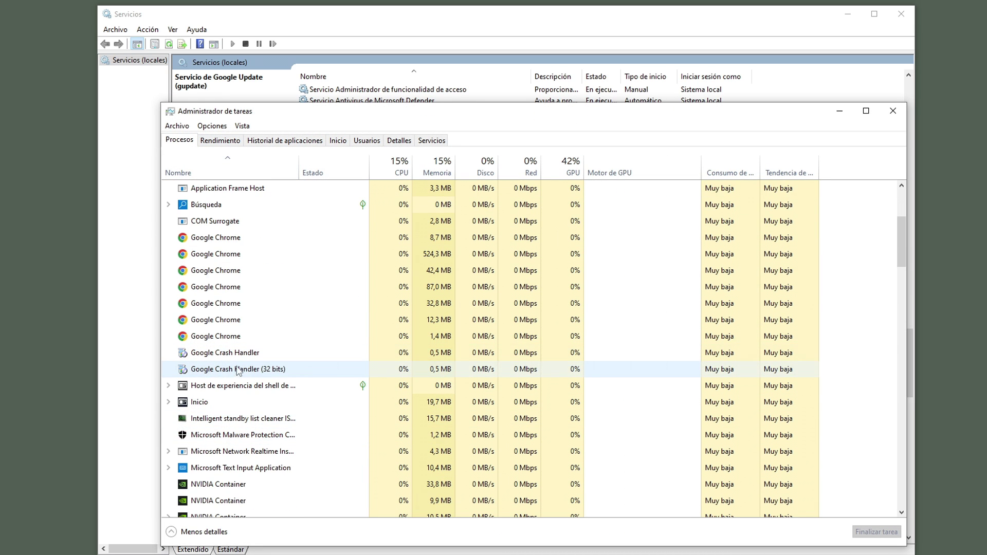
{"action": "scroll", "coordinate": [268, 373], "scroll_direction": "down", "scroll_amount": 6}
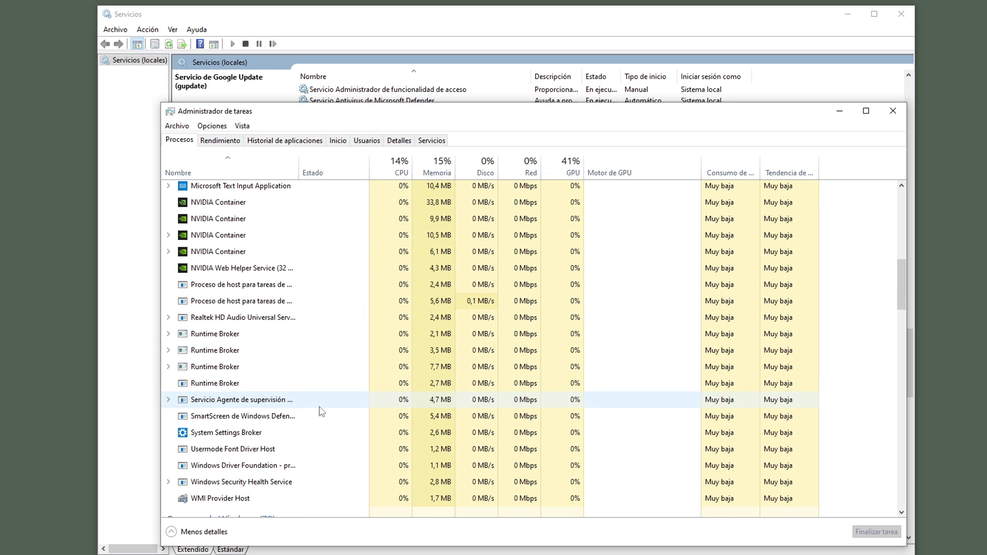
{"action": "left_click", "coordinate": [893, 111]}
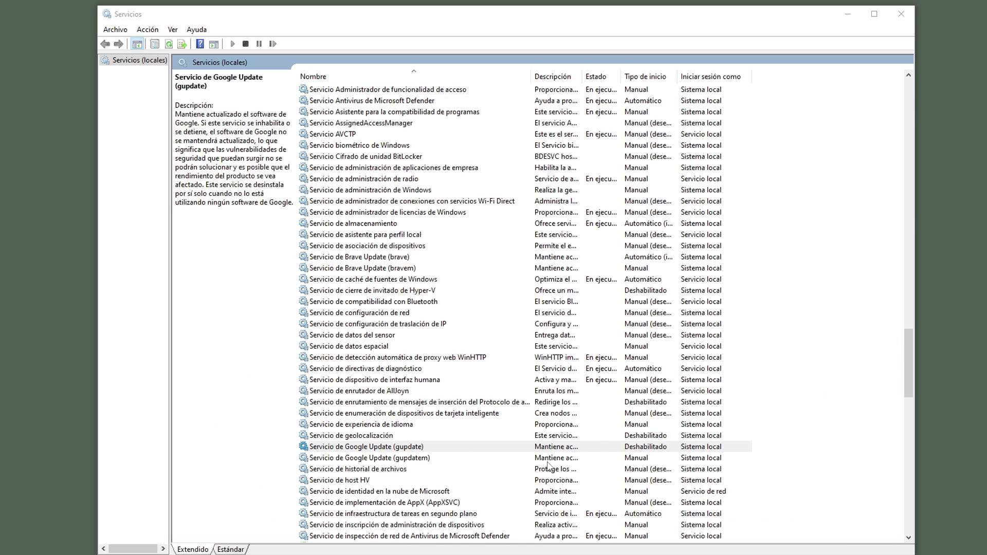
Step: Set the startup type of Servicio de Google Update (gupdatem) to Deshabilitado, review its recovery actions and accept
{"action": "right_click", "coordinate": [622, 459]}
{"action": "left_click", "coordinate": [658, 435]}
{"action": "left_click", "coordinate": [490, 276]}
{"action": "left_click", "coordinate": [494, 307]}
{"action": "left_click", "coordinate": [591, 418]}
{"action": "left_click", "coordinate": [500, 173]}
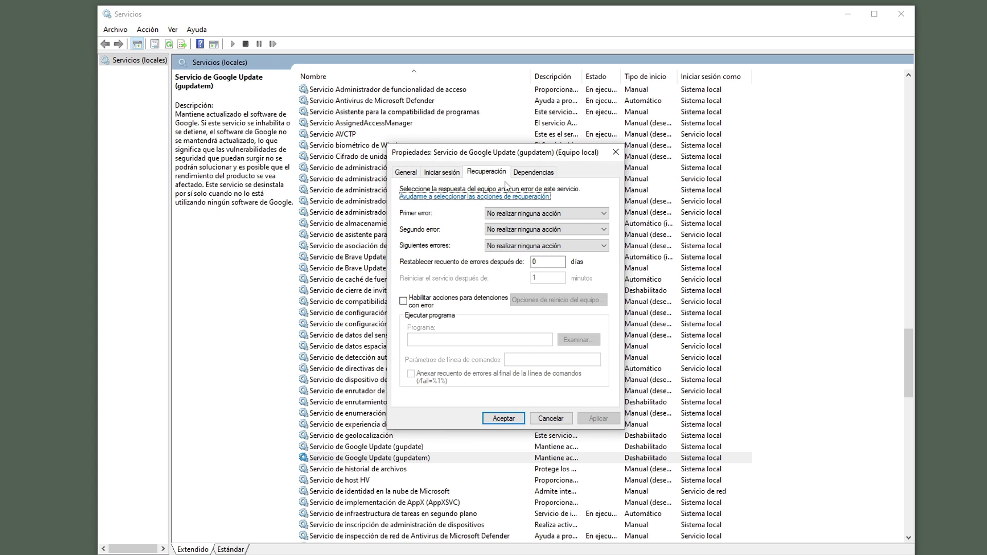
{"action": "left_click", "coordinate": [517, 419]}
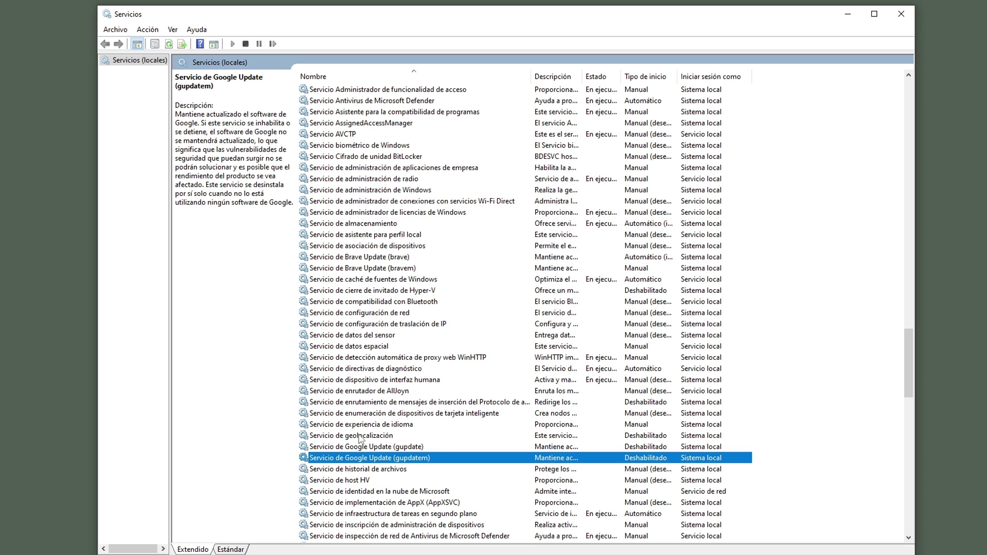
Step: Check the startup type and recovery actions in the properties of Servicio de geolocalización
{"action": "right_click", "coordinate": [359, 437]}
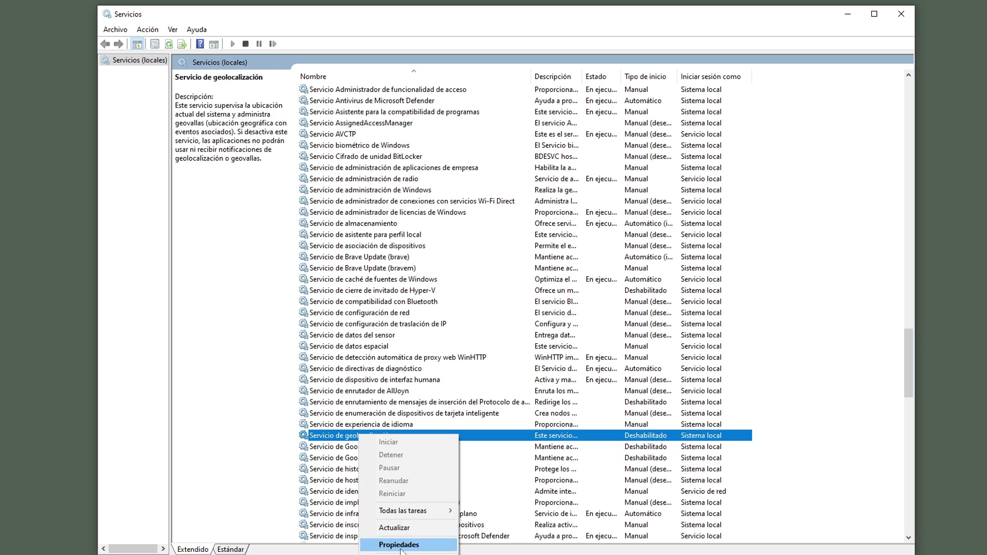
{"action": "left_click", "coordinate": [410, 540]}
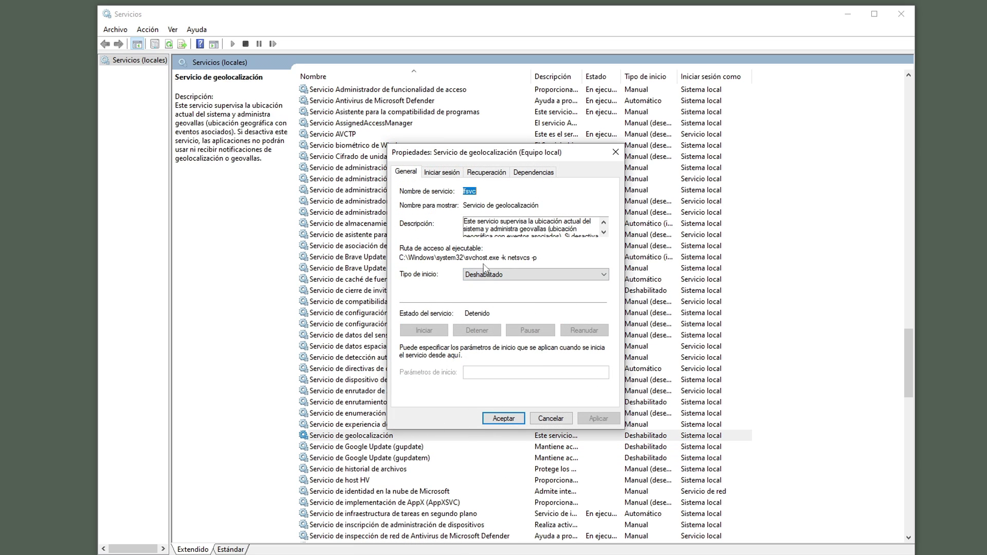
{"action": "left_click", "coordinate": [501, 171]}
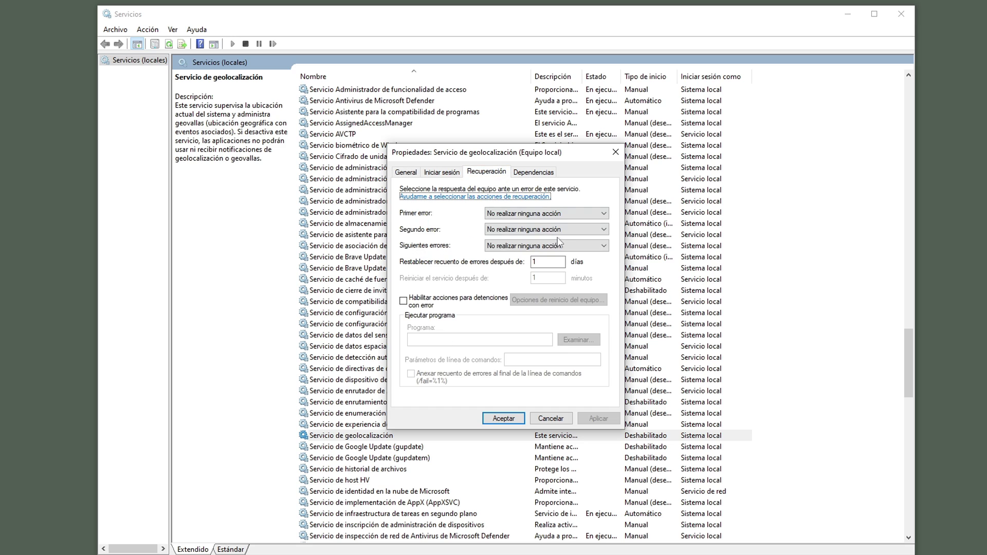
{"action": "left_click", "coordinate": [503, 417]}
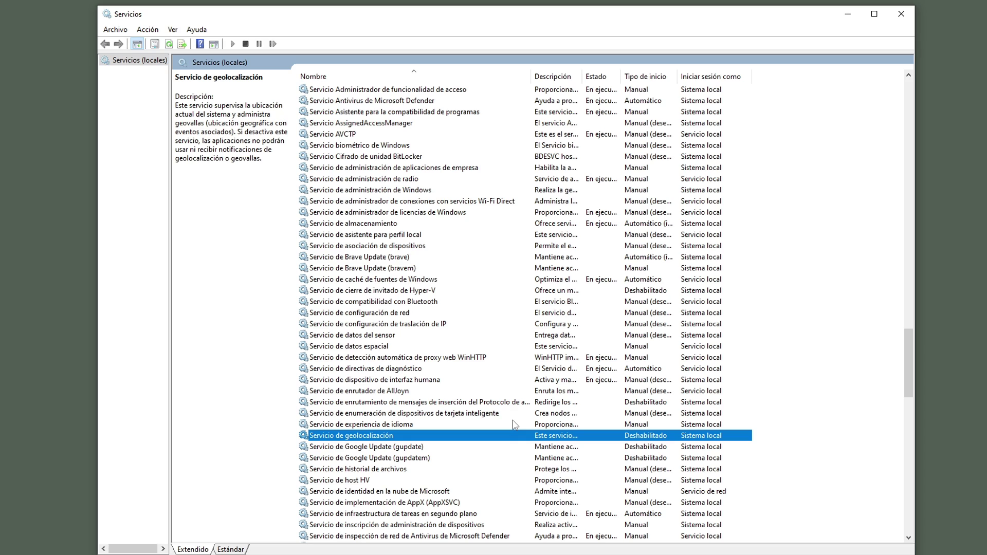
Step: Set the startup type of Servicio de Brave Update (brave) to Deshabilitado, review its recovery actions and accept
{"action": "left_click", "coordinate": [346, 259]}
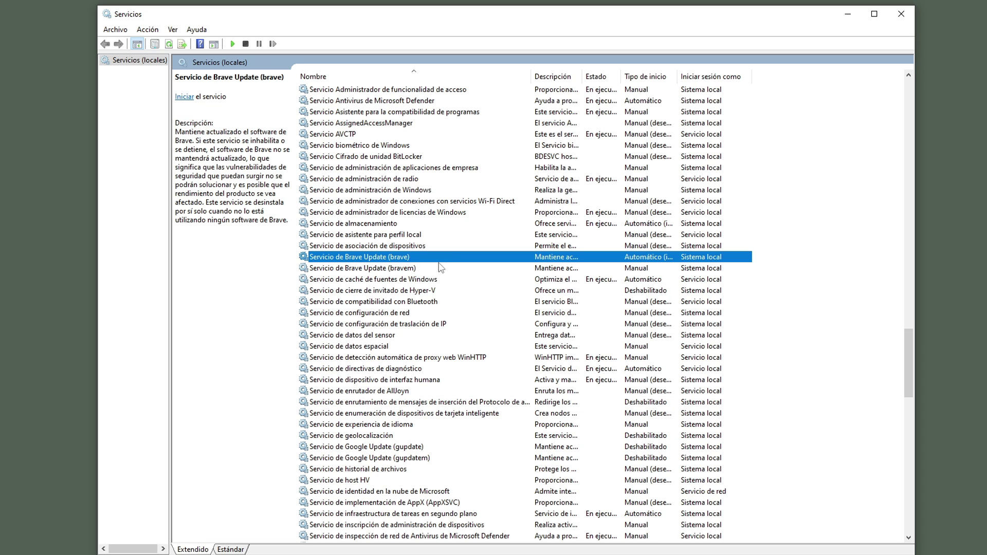
{"action": "right_click", "coordinate": [394, 259]}
{"action": "left_click", "coordinate": [411, 360]}
{"action": "left_click", "coordinate": [535, 275]}
{"action": "left_click", "coordinate": [506, 308]}
{"action": "left_click", "coordinate": [491, 172]}
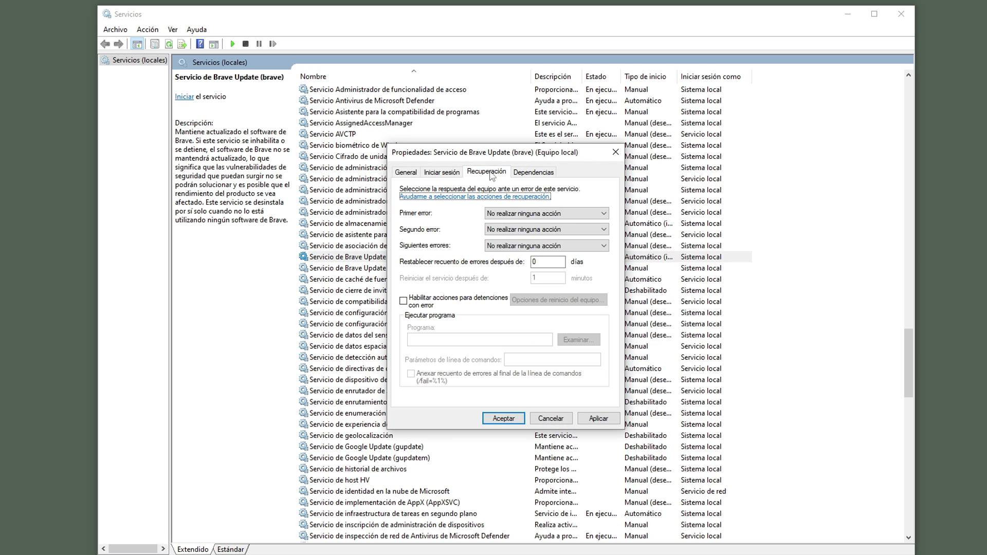
{"action": "left_click", "coordinate": [598, 418]}
{"action": "left_click", "coordinate": [503, 418]}
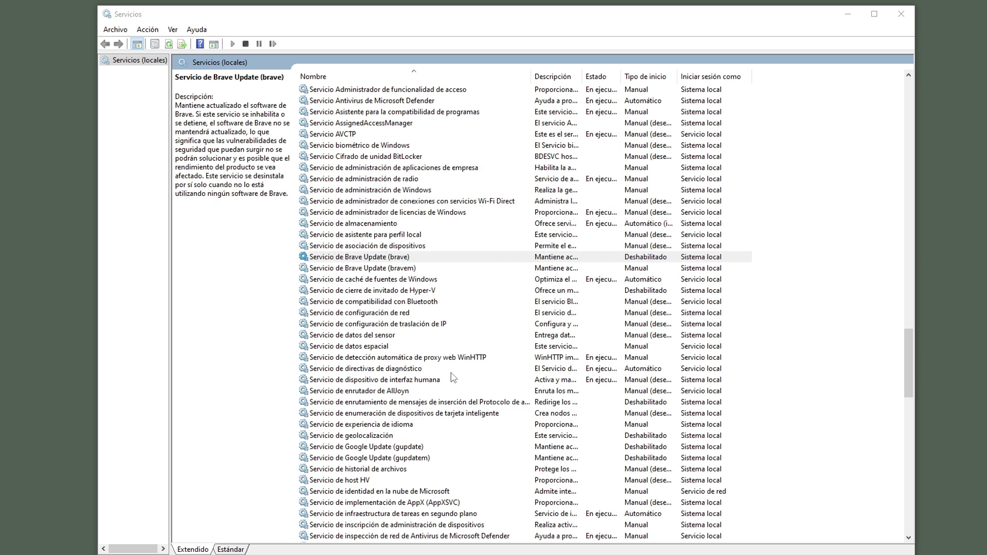
Step: Set the startup type of Servicio de Brave Update (bravem) to Deshabilitado, review its recovery actions and accept
{"action": "left_click", "coordinate": [431, 269]}
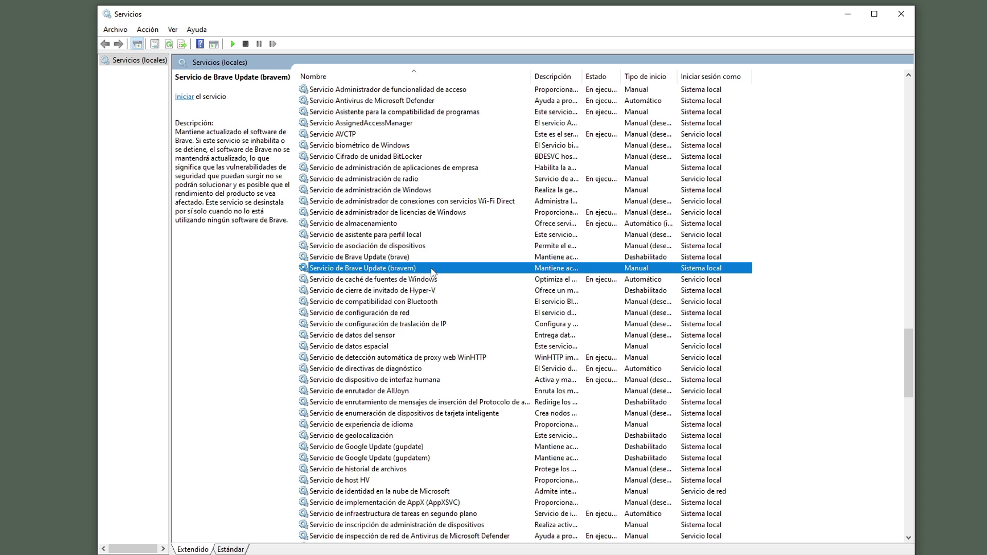
{"action": "right_click", "coordinate": [431, 269]}
{"action": "left_click", "coordinate": [501, 379]}
{"action": "left_click", "coordinate": [514, 274]}
{"action": "left_click", "coordinate": [526, 308]}
{"action": "left_click", "coordinate": [598, 418]}
{"action": "left_click", "coordinate": [486, 171]}
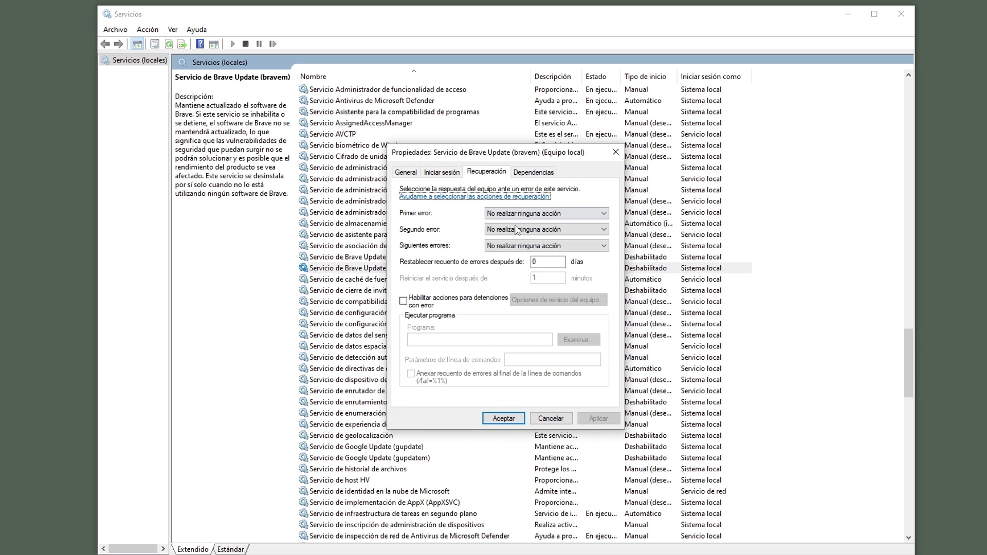
{"action": "left_click", "coordinate": [503, 418]}
Step: Jump to the Xbox services, check the remaining windows insider and windows mixed reality entries in the Bloc de notas list, and return to Servicios
{"action": "key", "text": "x"}
{"action": "key", "text": "alt+Tab"}
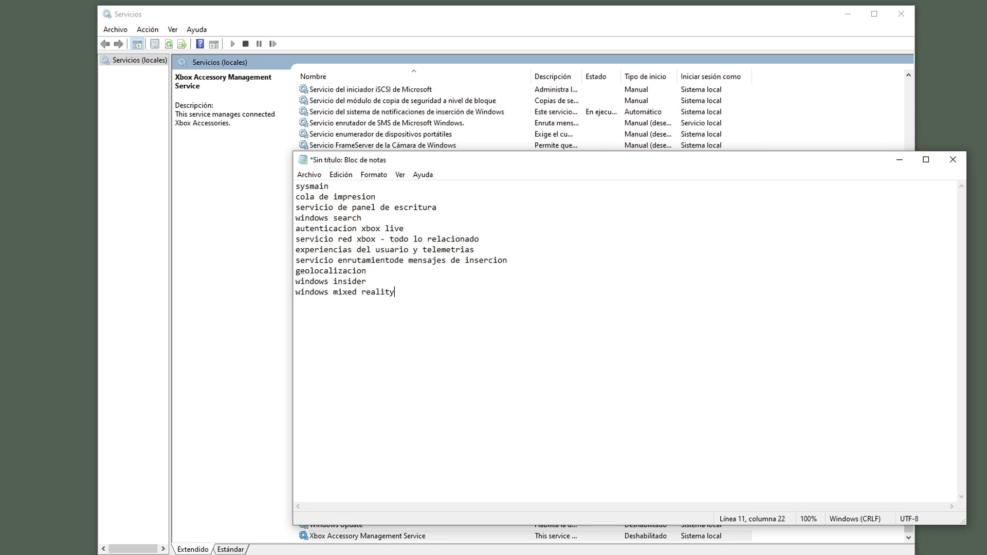
{"action": "left_click_drag", "start_coordinate": [367, 283], "coordinate": [297, 282]}
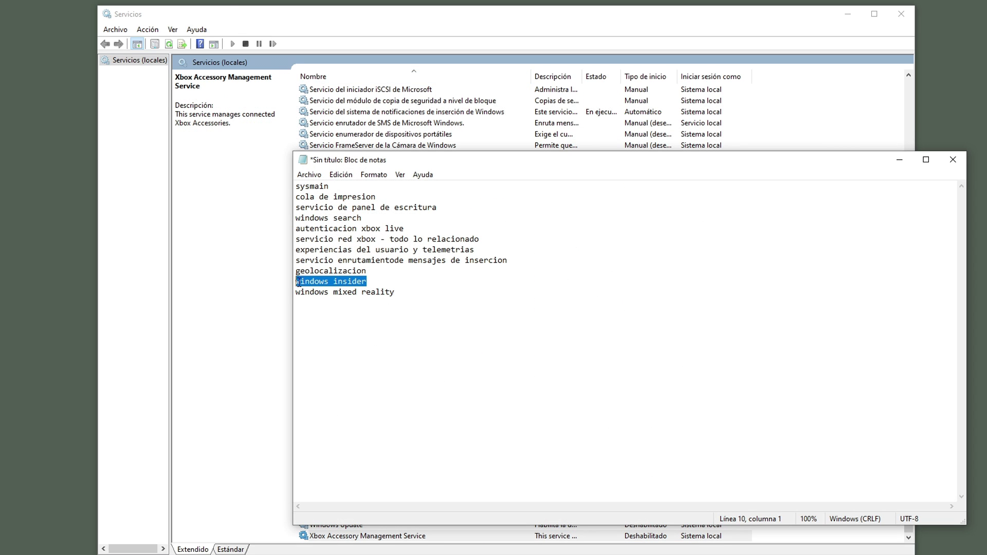
{"action": "left_click", "coordinate": [446, 286]}
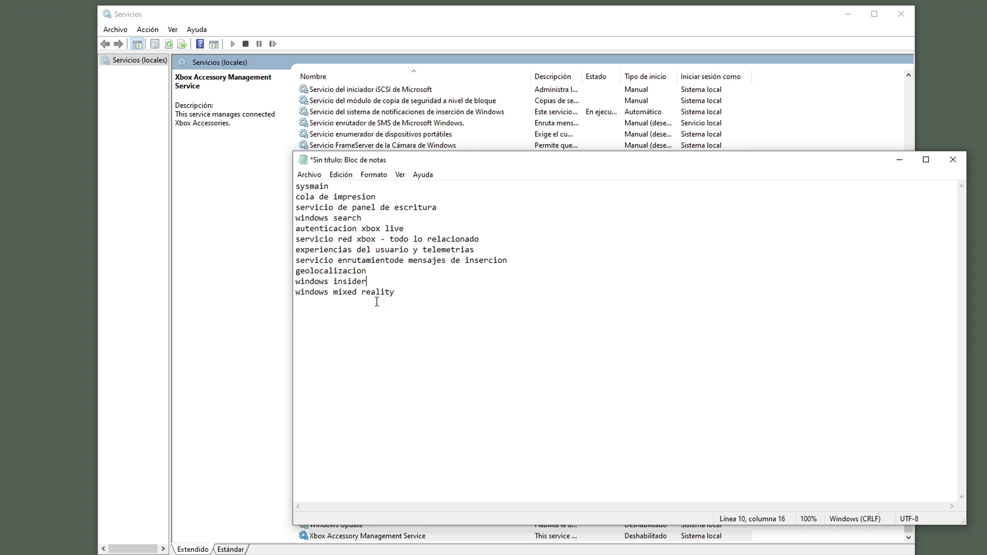
{"action": "key", "text": "alt+Tab"}
{"action": "left_click", "coordinate": [458, 382]}
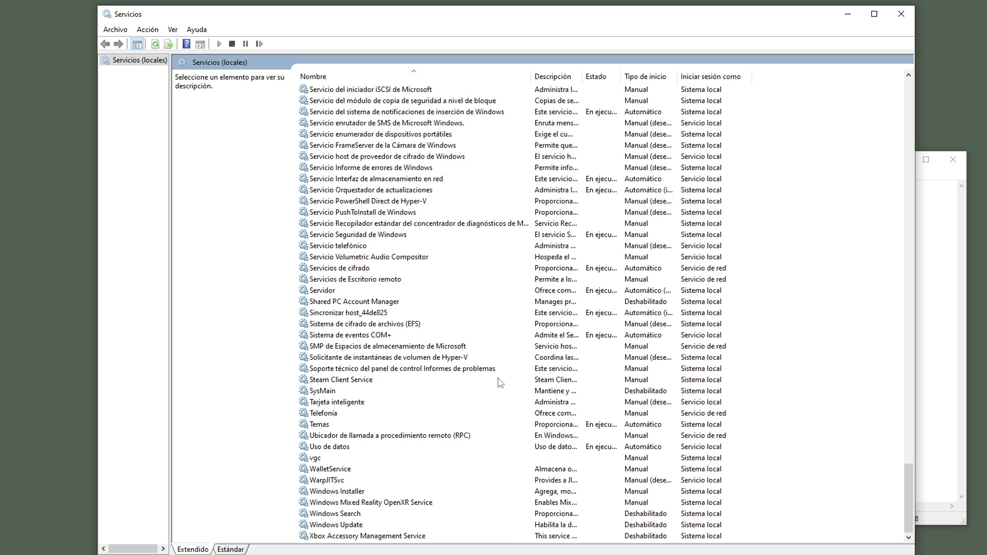
Step: Set the startup type of Windows Mixed Reality OpenXR Service to Deshabilitado, review its recovery actions and accept
{"action": "left_click", "coordinate": [375, 504]}
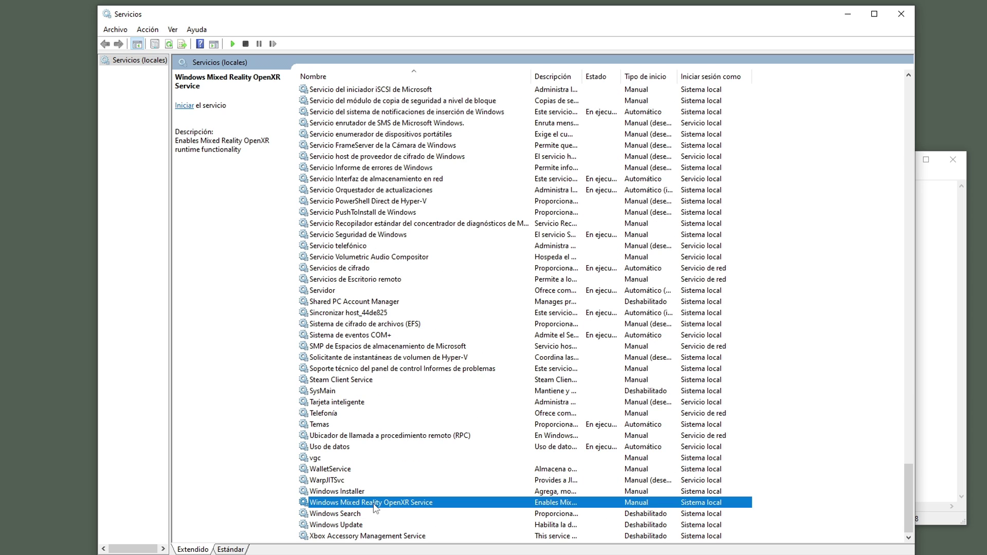
{"action": "right_click", "coordinate": [385, 504]}
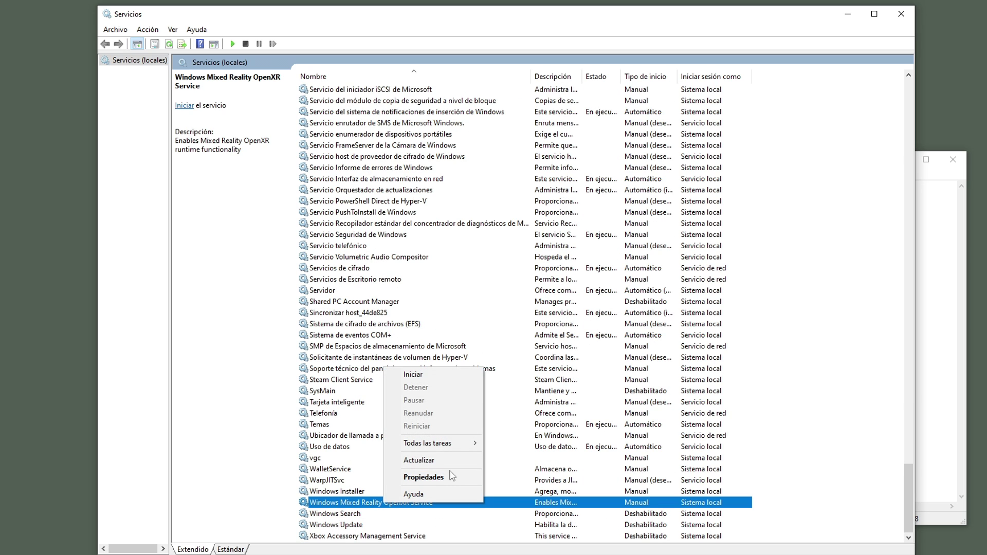
{"action": "left_click", "coordinate": [423, 477]}
{"action": "left_click", "coordinate": [534, 275]}
{"action": "left_click", "coordinate": [483, 309]}
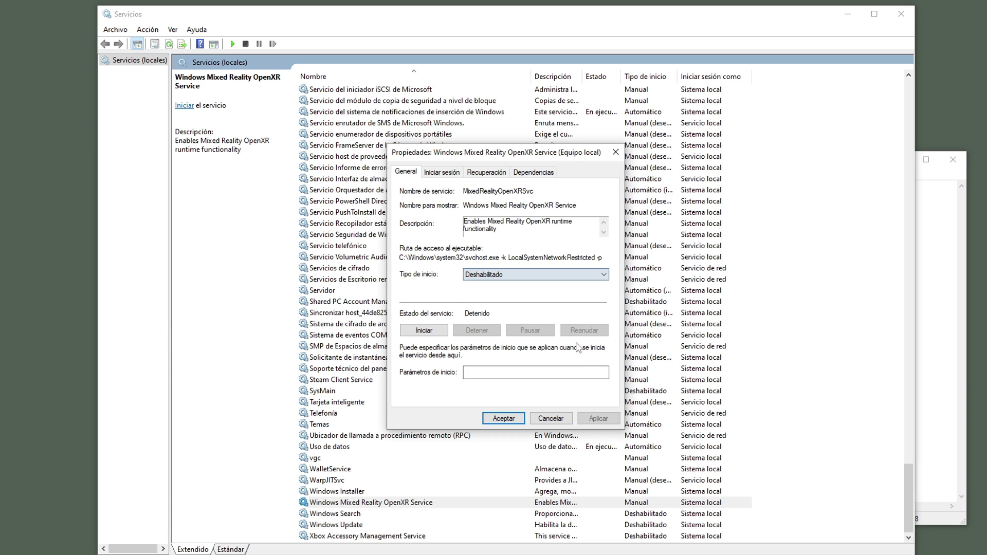
{"action": "left_click", "coordinate": [599, 418]}
{"action": "left_click", "coordinate": [486, 171]}
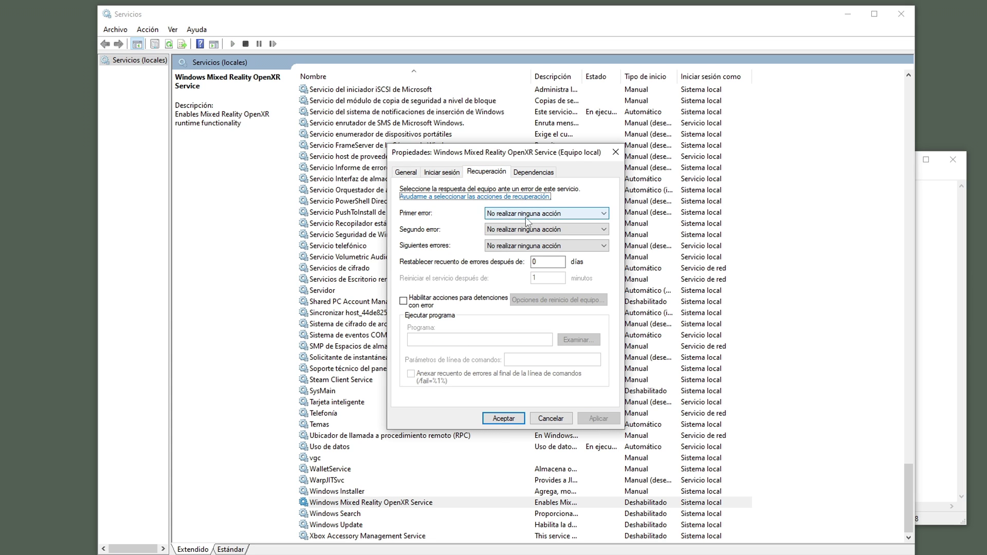
{"action": "left_click", "coordinate": [503, 418]}
Step: Find Servicio de cierre de invitado de Hyper-V and check the startup type in its properties
{"action": "scroll", "coordinate": [447, 463], "scroll_direction": "up", "scroll_amount": 20}
{"action": "left_click", "coordinate": [400, 446]}
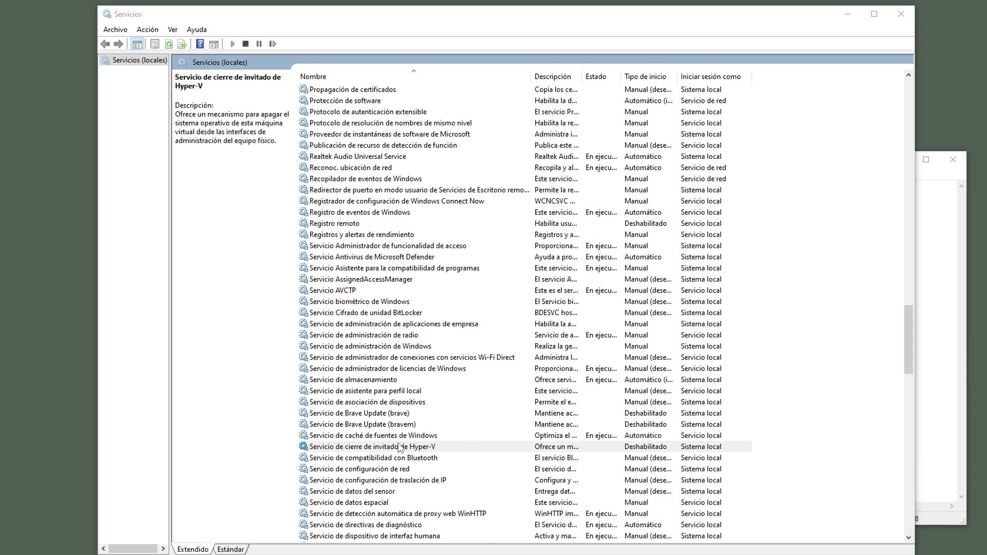
{"action": "left_click", "coordinate": [430, 450]}
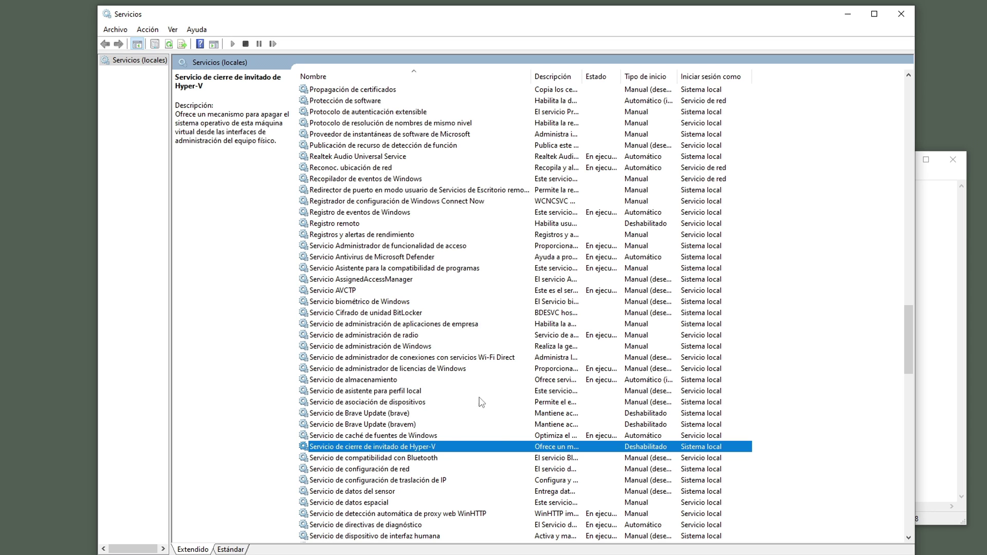
{"action": "scroll", "coordinate": [482, 402], "scroll_direction": "down", "scroll_amount": 3}
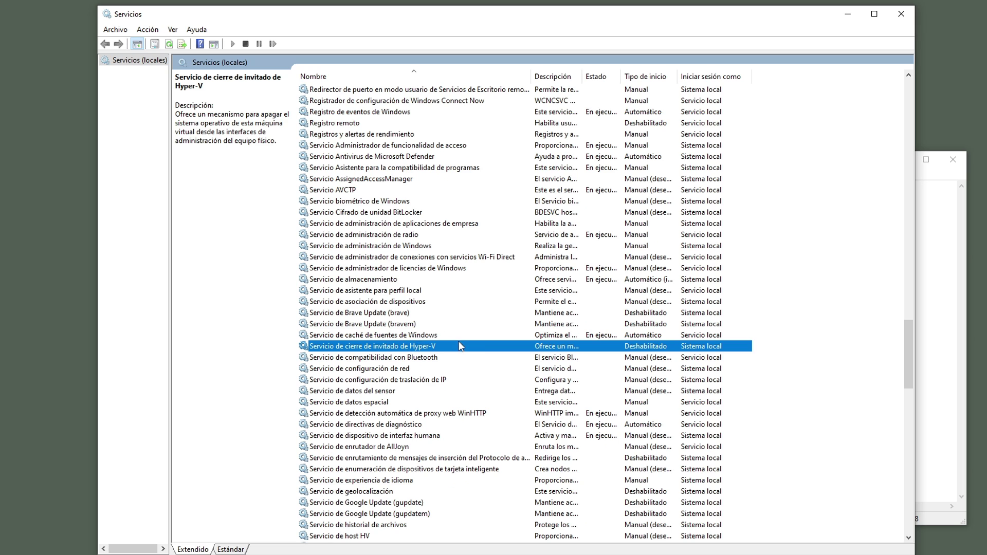
{"action": "right_click", "coordinate": [474, 350]}
{"action": "left_click", "coordinate": [501, 461]}
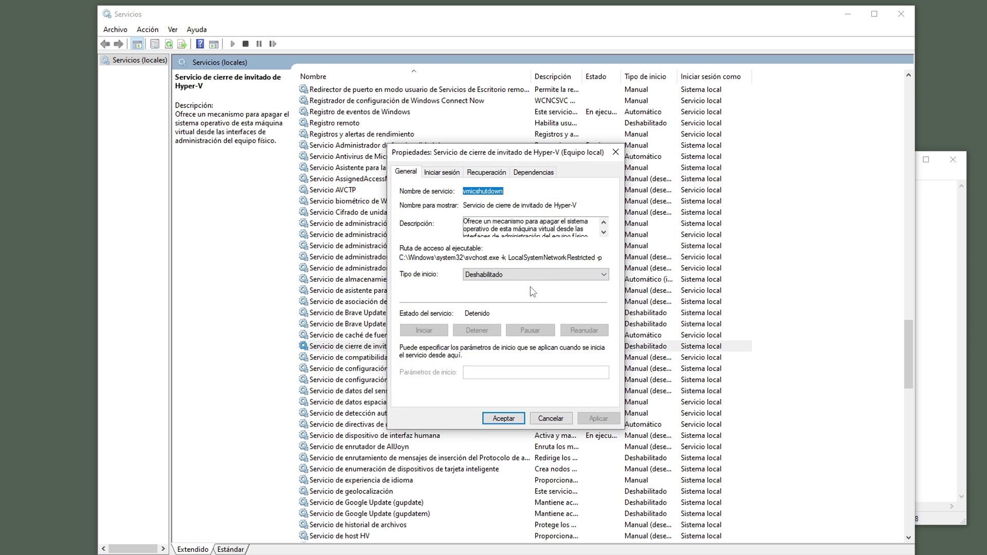
{"action": "left_click", "coordinate": [502, 417]}
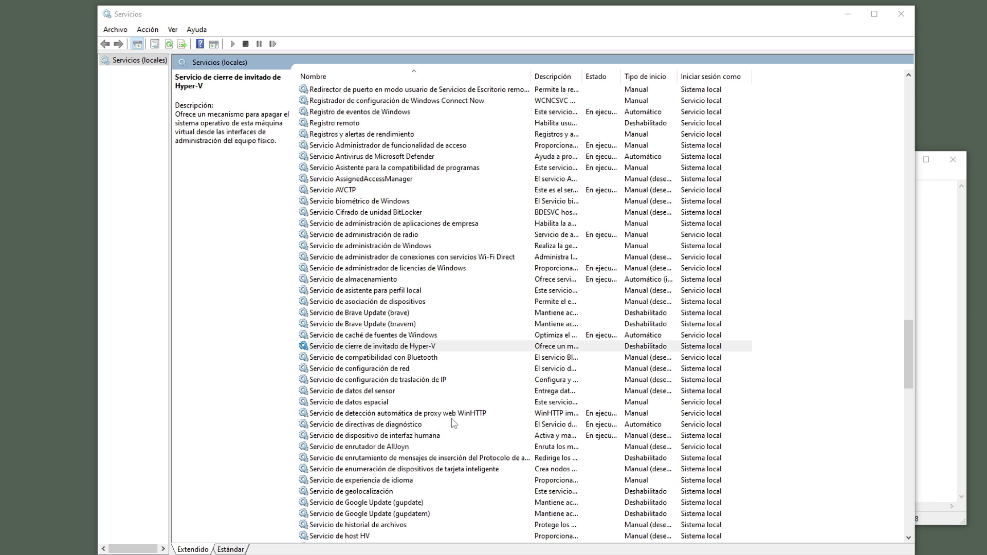
Step: Find Servicio de intercambio de datos de Hyper-V and set its startup type to Deshabilitado
{"action": "scroll", "coordinate": [457, 414], "scroll_direction": "down", "scroll_amount": 3}
{"action": "left_click", "coordinate": [444, 525]}
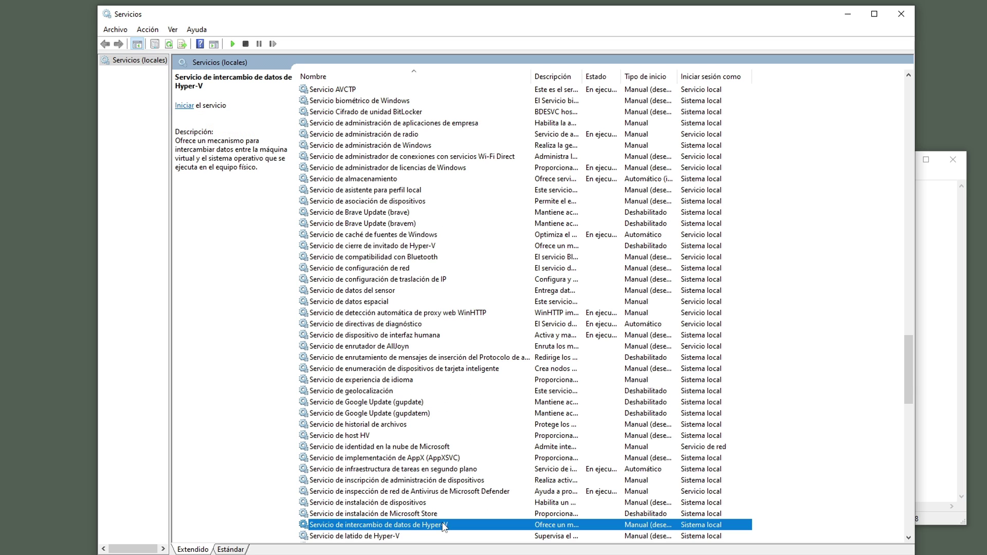
{"action": "right_click", "coordinate": [444, 525]}
{"action": "left_click", "coordinate": [437, 497]}
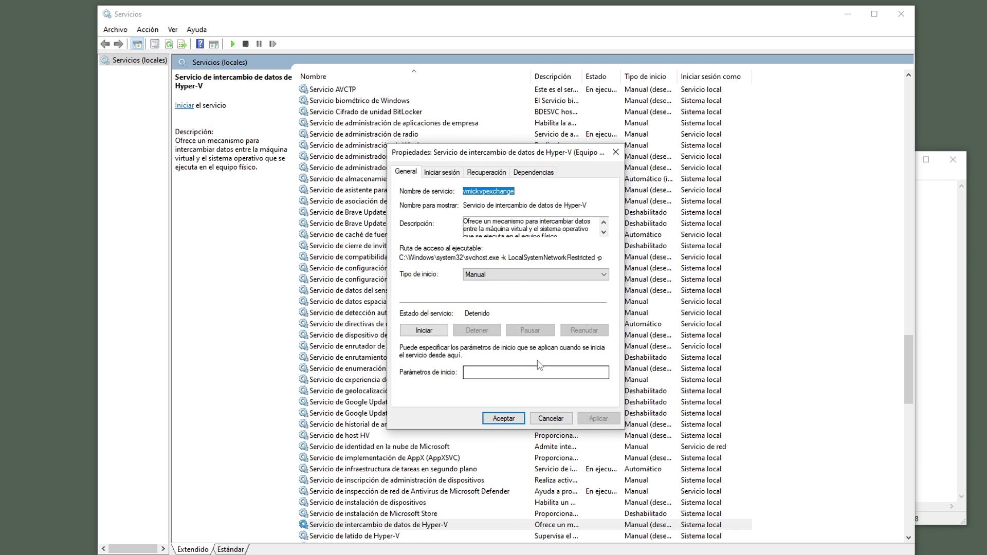
{"action": "left_click", "coordinate": [514, 275]}
{"action": "left_click", "coordinate": [491, 309]}
Step: Set the data exchange service's recovery for the first and second errors to No realizar ninguna acción, and save the properties
{"action": "left_click", "coordinate": [487, 172]}
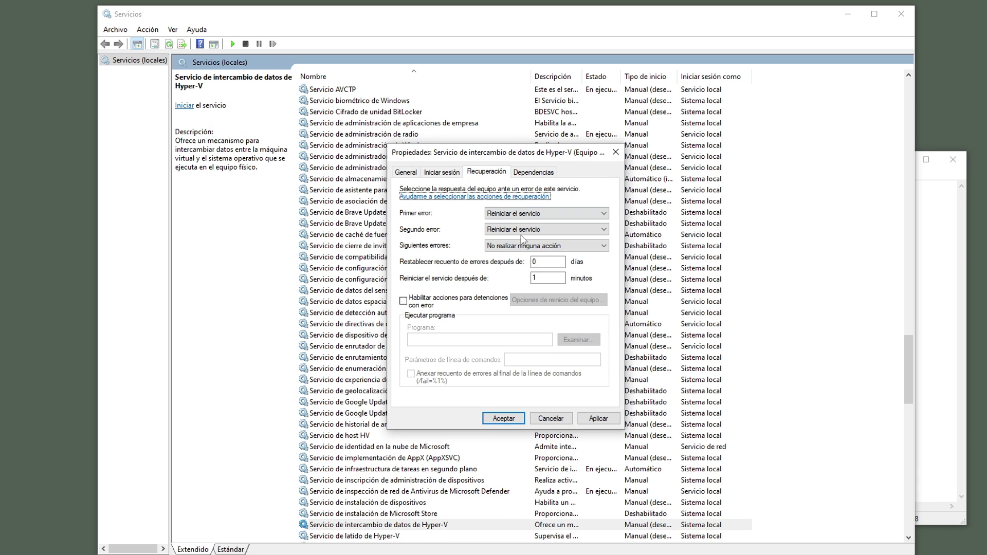
{"action": "left_click", "coordinate": [518, 214]}
{"action": "left_click", "coordinate": [514, 224]}
{"action": "left_click", "coordinate": [545, 230]}
{"action": "left_click", "coordinate": [514, 241]}
{"action": "left_click", "coordinate": [598, 419]}
{"action": "left_click", "coordinate": [503, 419]}
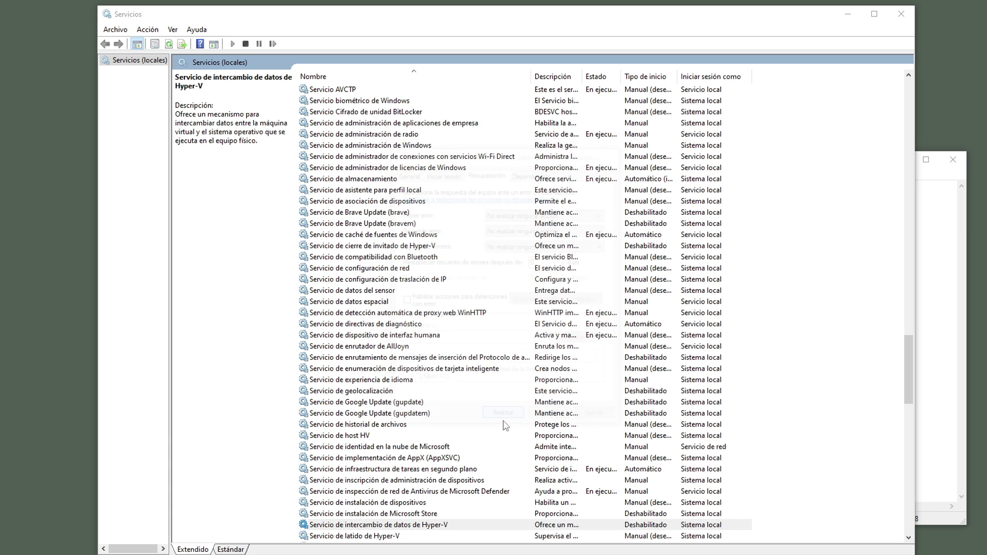
Step: Find Servicio de sincronización de hora de Hyper-V and apply the startup type Deshabilitado
{"action": "scroll", "coordinate": [503, 441], "scroll_direction": "down", "scroll_amount": 3}
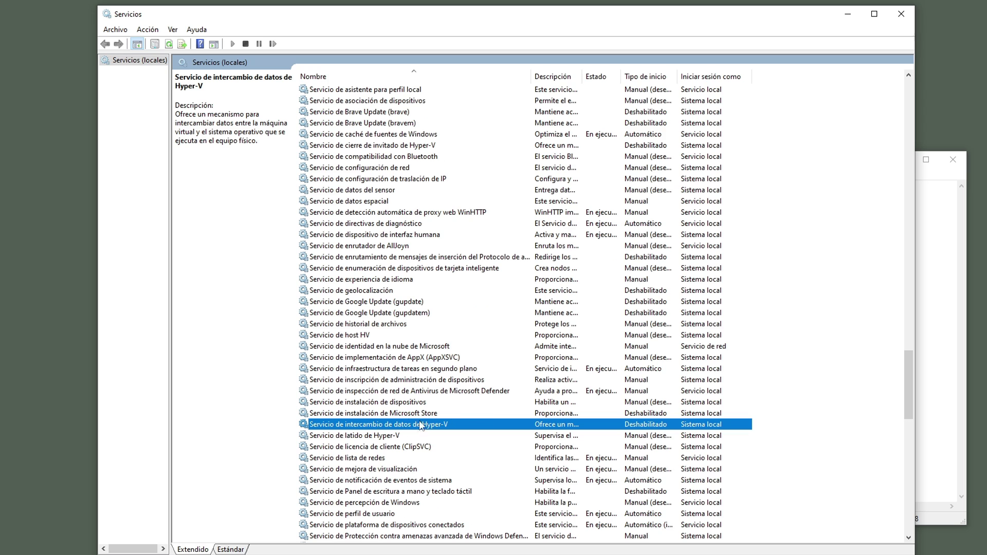
{"action": "scroll", "coordinate": [524, 435], "scroll_direction": "down", "scroll_amount": 2}
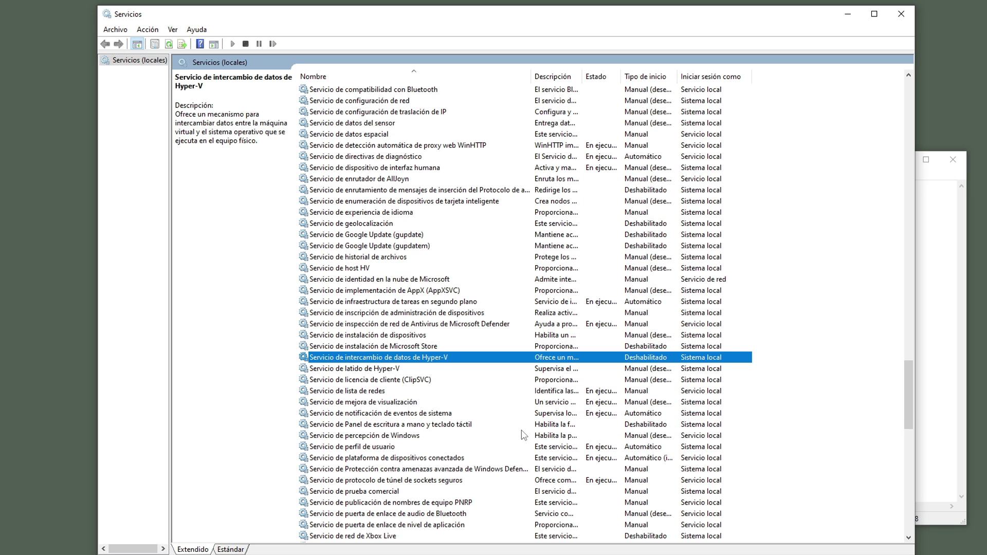
{"action": "scroll", "coordinate": [496, 414], "scroll_direction": "down", "scroll_amount": 5}
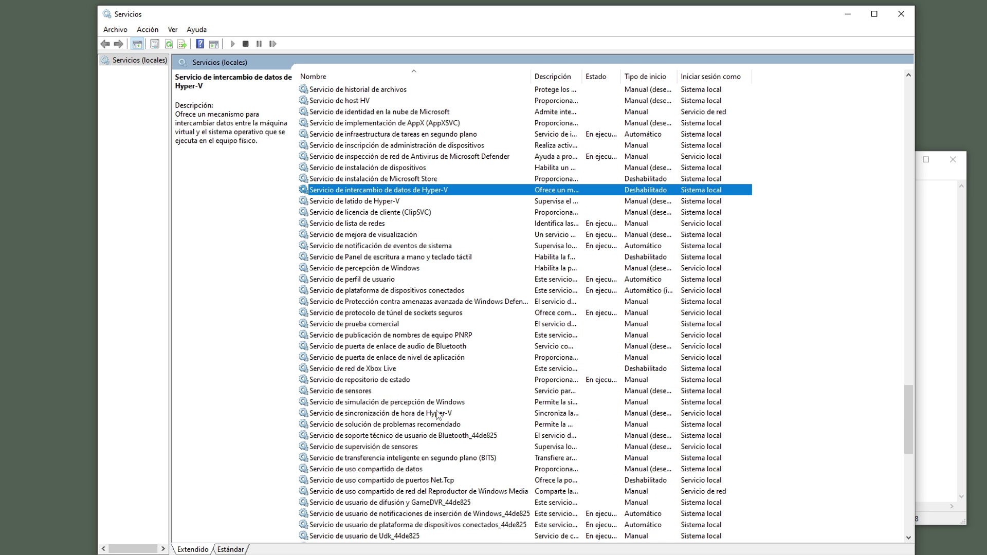
{"action": "left_click", "coordinate": [443, 414]}
{"action": "right_click", "coordinate": [443, 414]}
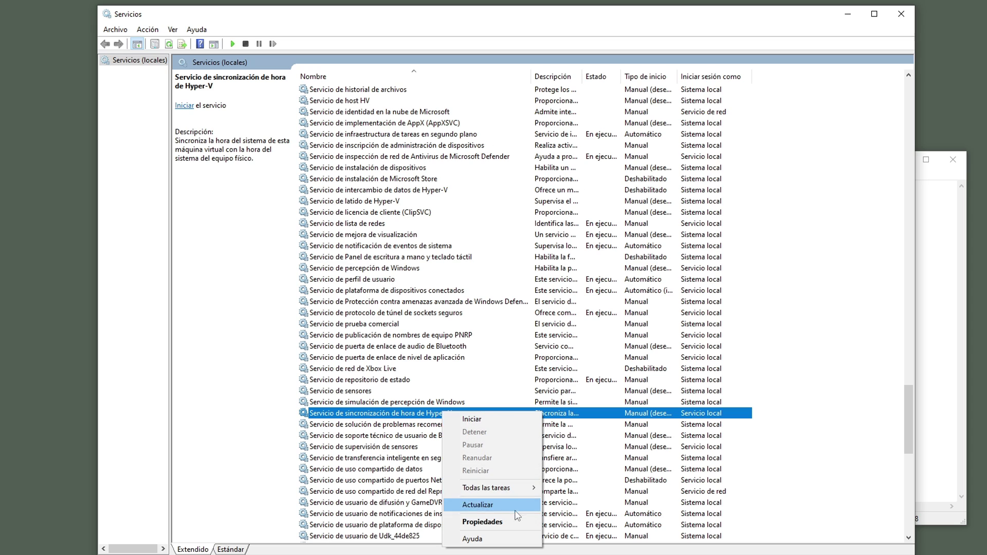
{"action": "left_click", "coordinate": [465, 521]}
{"action": "left_click", "coordinate": [535, 275]}
{"action": "left_click", "coordinate": [486, 312]}
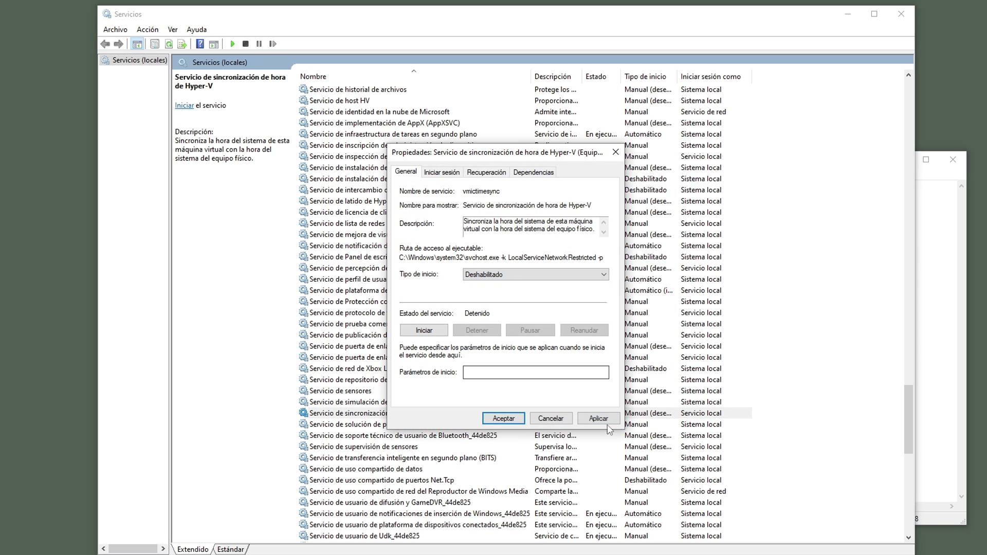
{"action": "left_click", "coordinate": [599, 418]}
Step: Set the time synchronization service's recovery for the first and second errors to No realizar ninguna acción, apply it and close the properties
{"action": "left_click", "coordinate": [486, 172]}
{"action": "left_click", "coordinate": [545, 214]}
{"action": "left_click", "coordinate": [520, 224]}
{"action": "left_click", "coordinate": [546, 229]}
{"action": "left_click", "coordinate": [544, 247]}
{"action": "left_click", "coordinate": [546, 229]}
{"action": "left_click", "coordinate": [545, 240]}
{"action": "left_click", "coordinate": [597, 418]}
{"action": "left_click", "coordinate": [551, 419]}
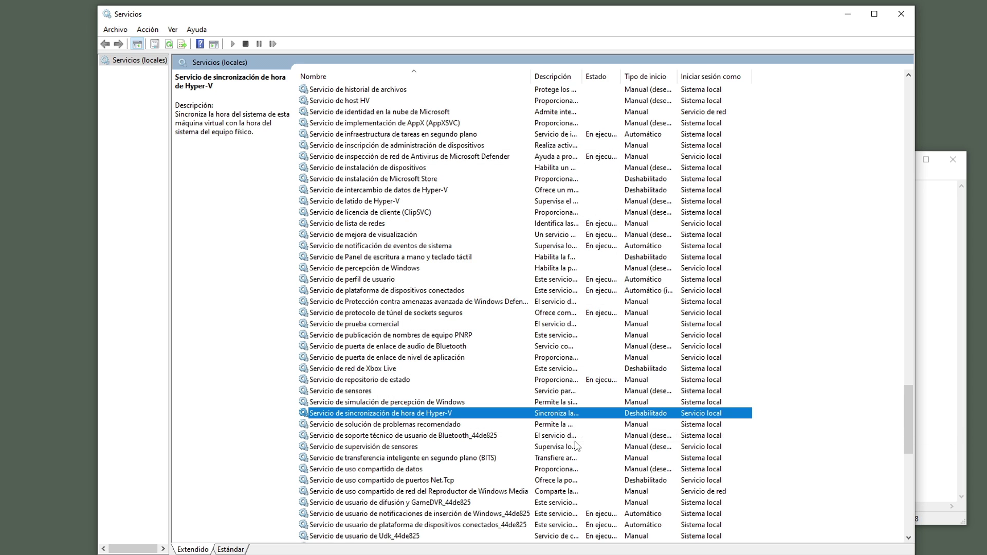
Step: Find Servicio de virtualización de Escritorio remoto de Hyper-V and apply the startup type Deshabilitado
{"action": "scroll", "coordinate": [576, 445], "scroll_direction": "down", "scroll_amount": 4}
{"action": "left_click", "coordinate": [471, 423]}
{"action": "right_click", "coordinate": [473, 424]}
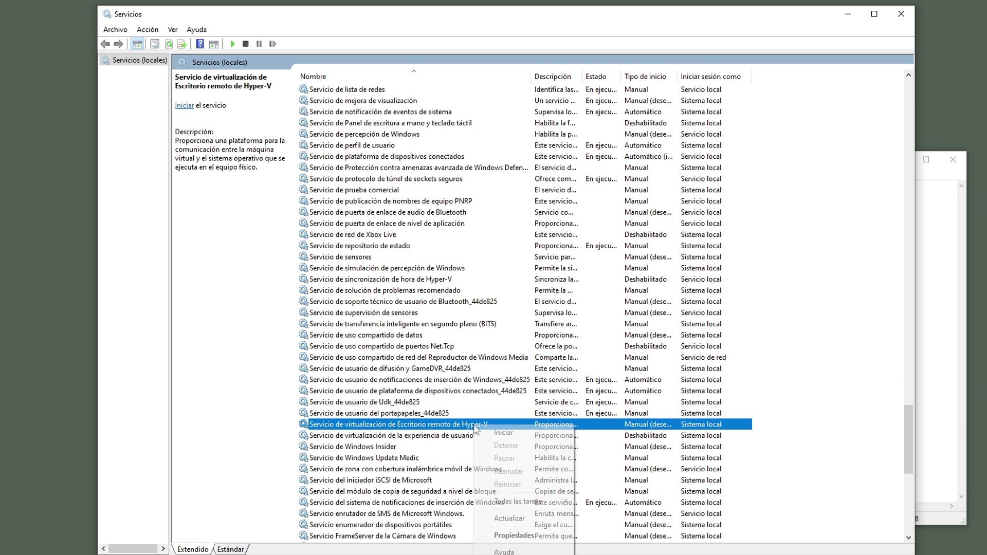
{"action": "left_click", "coordinate": [507, 535]}
{"action": "left_click", "coordinate": [507, 274]}
{"action": "left_click", "coordinate": [532, 315]}
{"action": "left_click", "coordinate": [599, 418]}
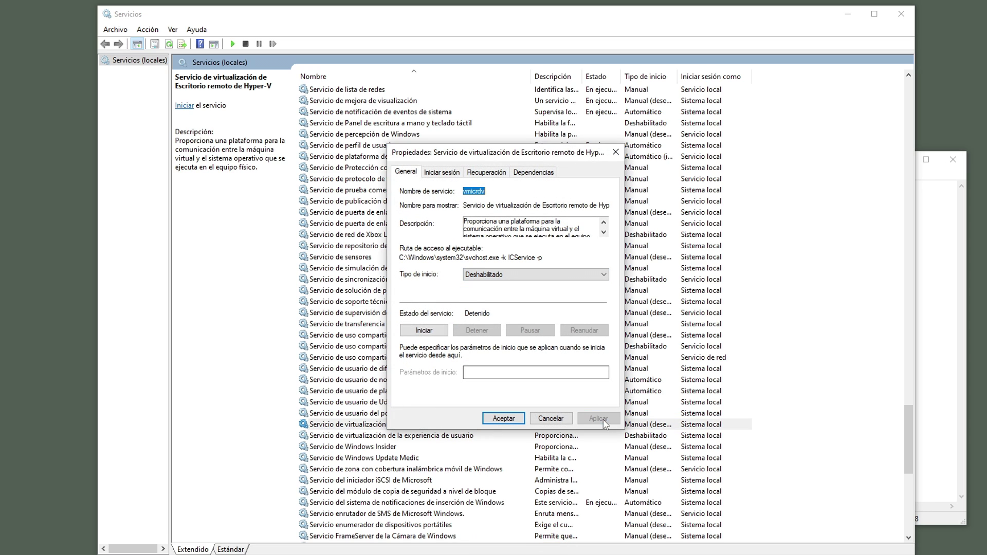
Step: Choose No realizar ninguna acción for the first error of the remote desktop virtualization service and accept its properties
{"action": "left_click", "coordinate": [486, 172]}
{"action": "left_click", "coordinate": [537, 213]}
{"action": "left_click", "coordinate": [538, 223]}
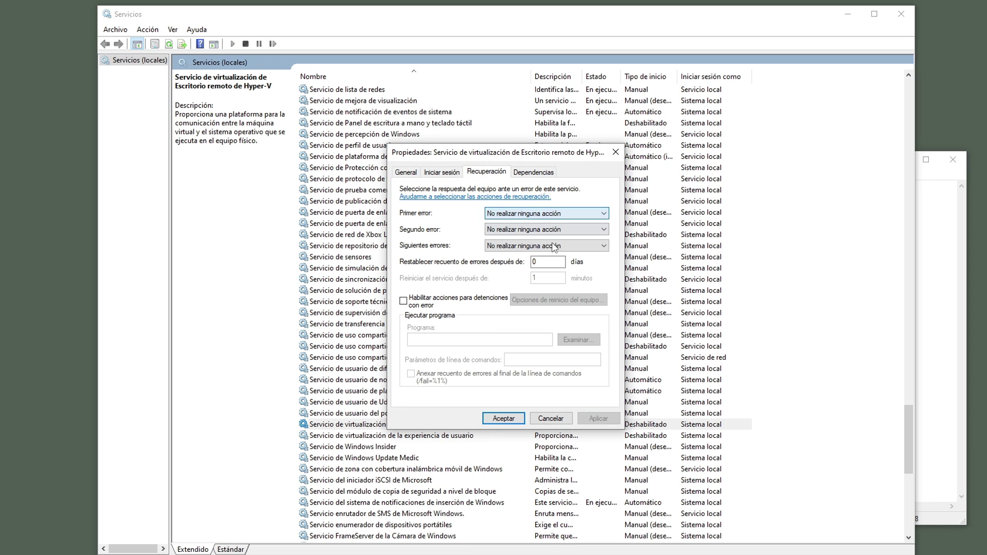
{"action": "left_click", "coordinate": [513, 419]}
Step: Set the startup type of Servicio PowerShell Direct de Hyper-V to Deshabilitado, review its recovery actions and accept
{"action": "scroll", "coordinate": [510, 454], "scroll_direction": "down", "scroll_amount": 3}
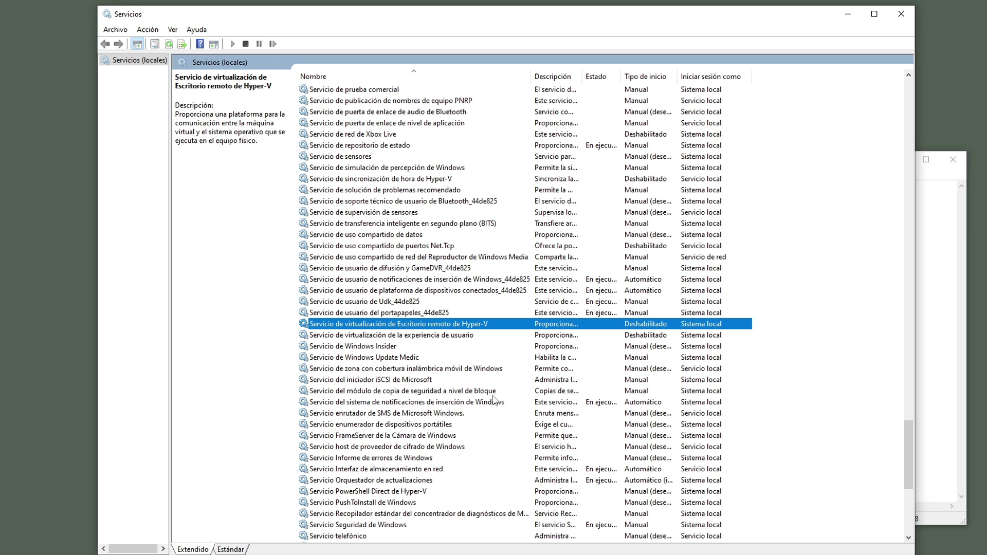
{"action": "left_click", "coordinate": [424, 491]}
{"action": "right_click", "coordinate": [425, 492]}
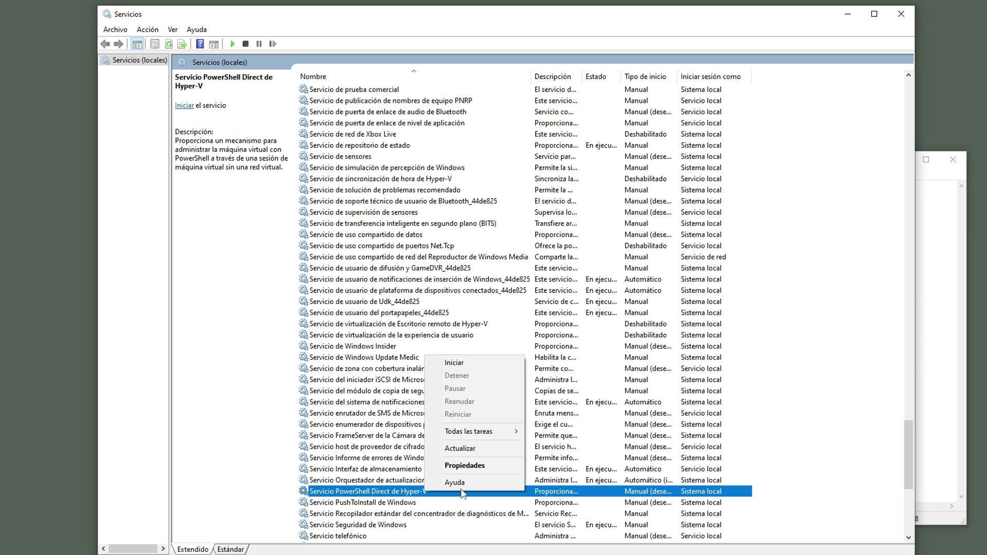
{"action": "left_click", "coordinate": [441, 465]}
{"action": "left_click", "coordinate": [534, 275]}
{"action": "left_click", "coordinate": [504, 310]}
{"action": "left_click", "coordinate": [535, 274]}
{"action": "left_click", "coordinate": [511, 310]}
{"action": "left_click", "coordinate": [598, 418]}
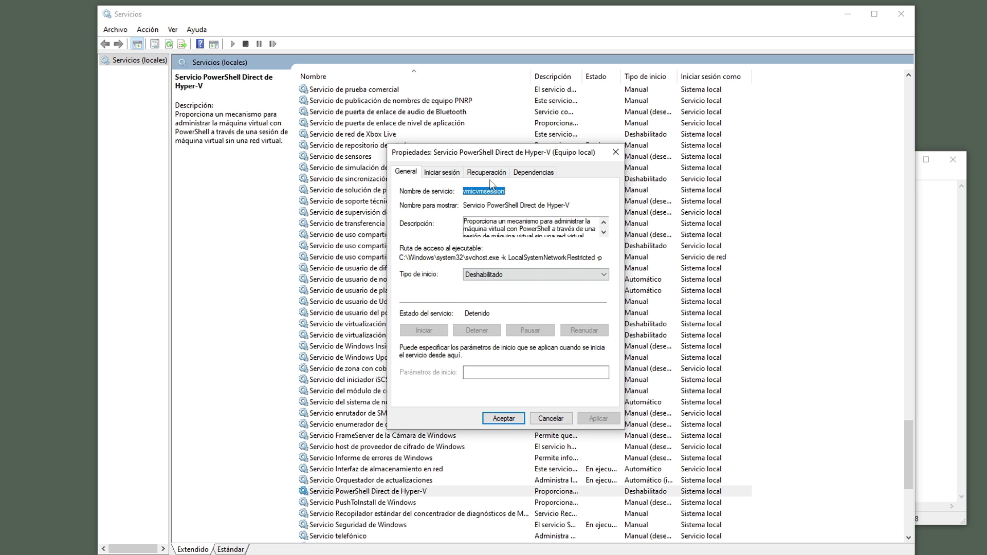
{"action": "left_click", "coordinate": [487, 172]}
{"action": "left_click", "coordinate": [503, 418]}
Step: Find Solicitante de instantáneas de volumen de Hyper-V and apply the startup type Deshabilitado
{"action": "scroll", "coordinate": [498, 443], "scroll_direction": "down", "scroll_amount": 5}
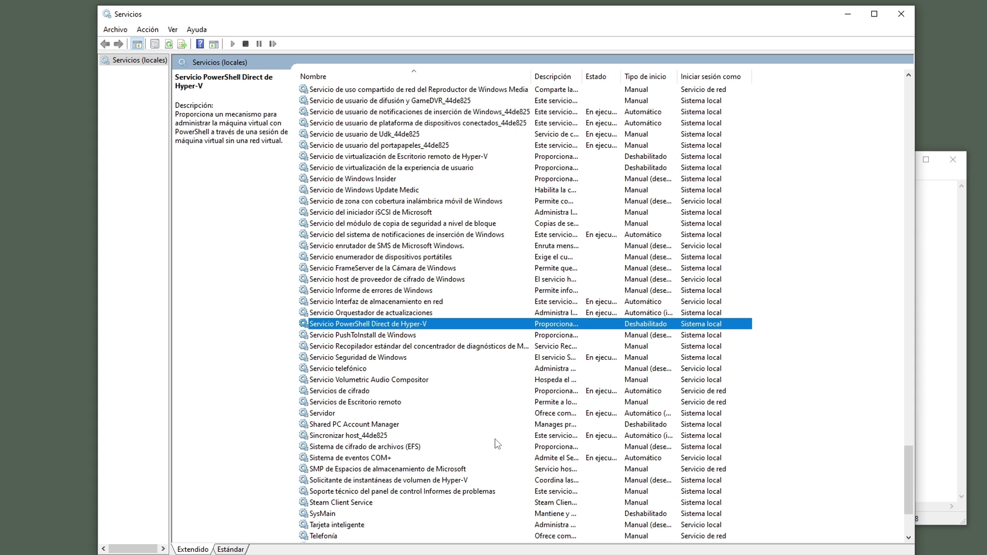
{"action": "left_click", "coordinate": [430, 479]}
{"action": "right_click", "coordinate": [430, 480]}
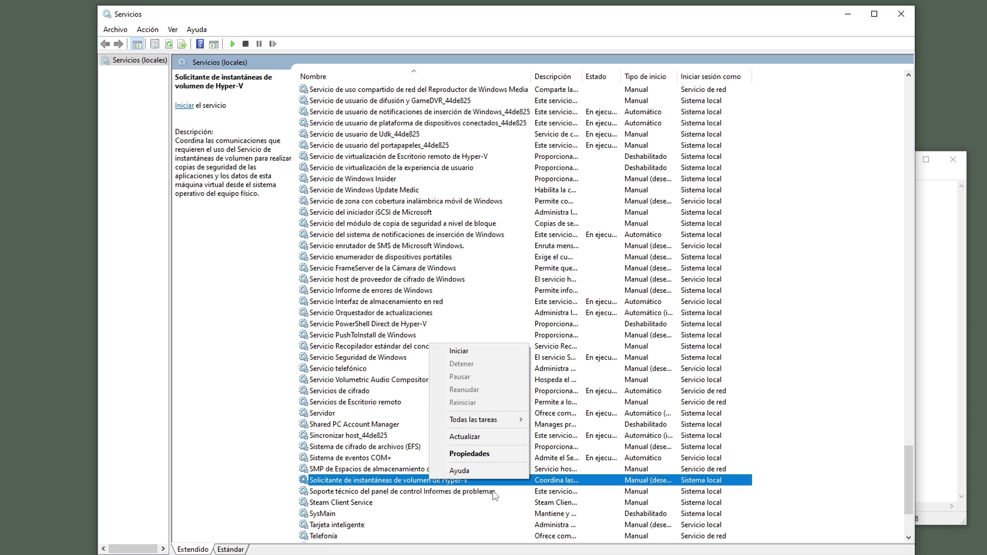
{"action": "left_click", "coordinate": [493, 454]}
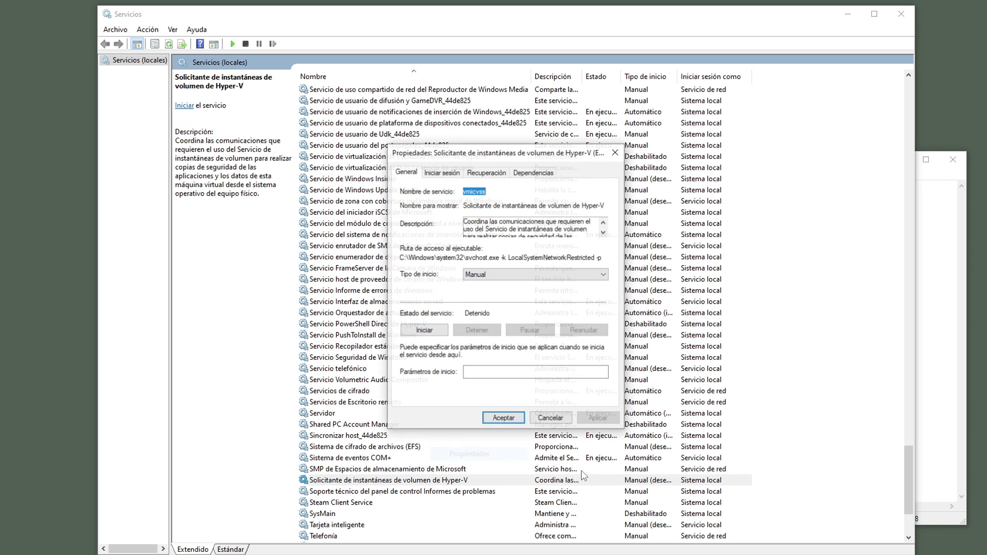
{"action": "left_click", "coordinate": [491, 274]}
{"action": "left_click", "coordinate": [486, 308]}
{"action": "left_click", "coordinate": [599, 416]}
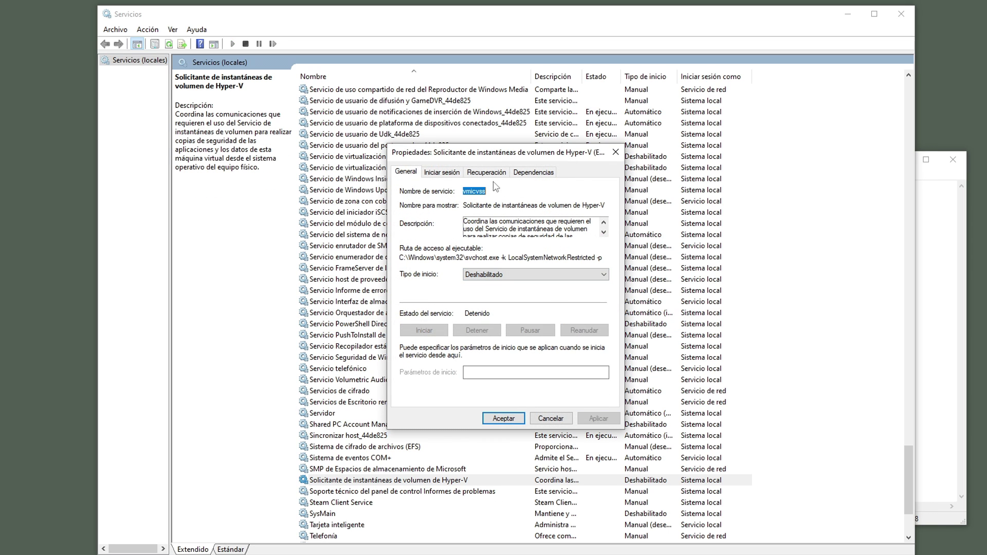
Step: Choose No realizar ninguna acción for the first error of the Hyper-V volume snapshot requestor and accept its properties
{"action": "left_click", "coordinate": [486, 172]}
{"action": "left_click", "coordinate": [534, 215]}
{"action": "left_click", "coordinate": [534, 220]}
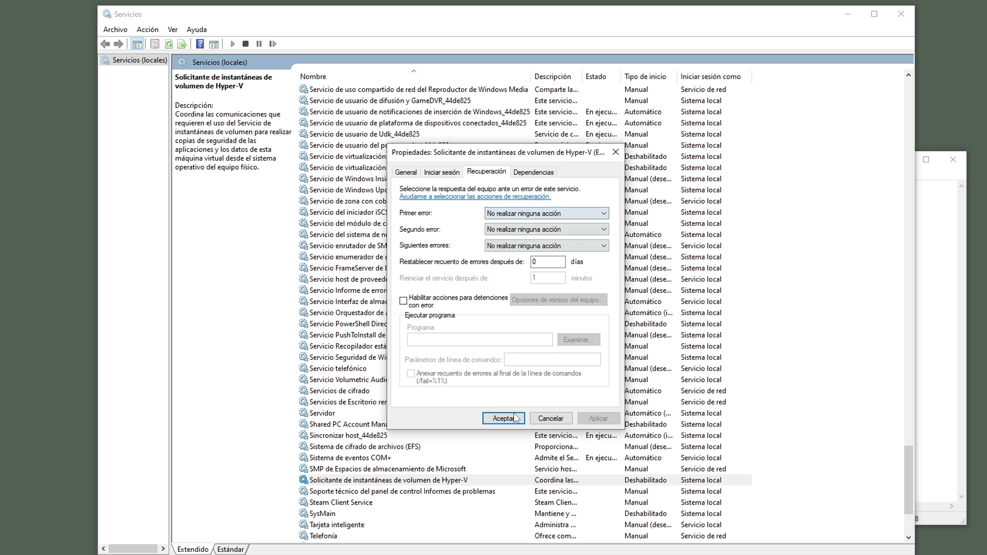
{"action": "left_click", "coordinate": [504, 418]}
Step: Look over the remaining services, switch to Administrador de tareas and examine the CPU performance and process count
{"action": "scroll", "coordinate": [483, 455], "scroll_direction": "down", "scroll_amount": 3}
{"action": "scroll", "coordinate": [690, 450], "scroll_direction": "down", "scroll_amount": 1}
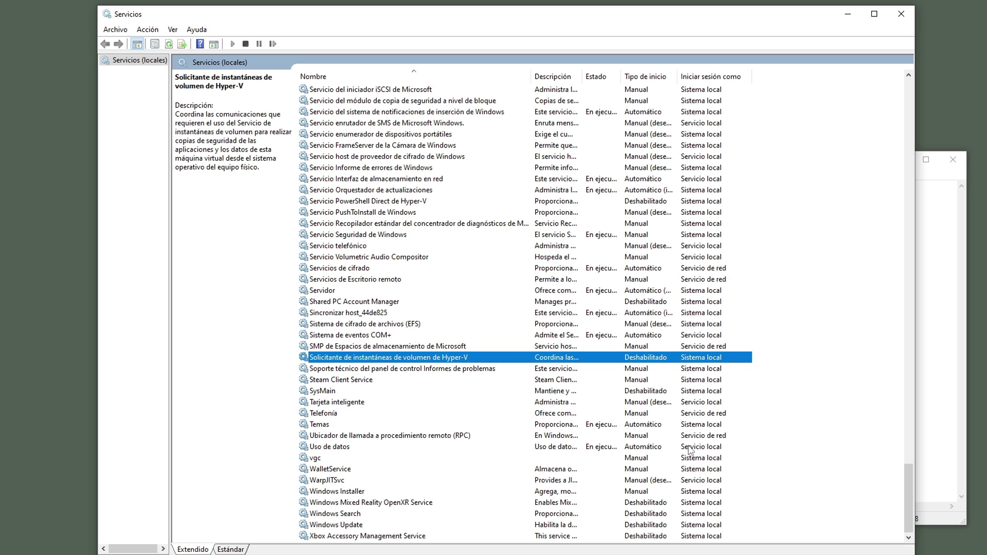
{"action": "right_click", "coordinate": [603, 1]}
{"action": "left_click", "coordinate": [643, 194]}
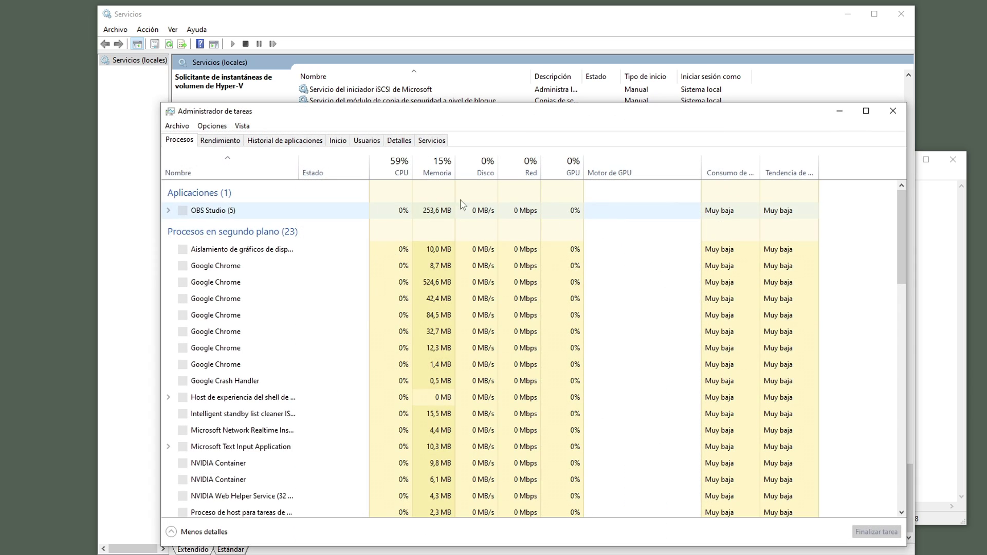
{"action": "left_click", "coordinate": [215, 142]}
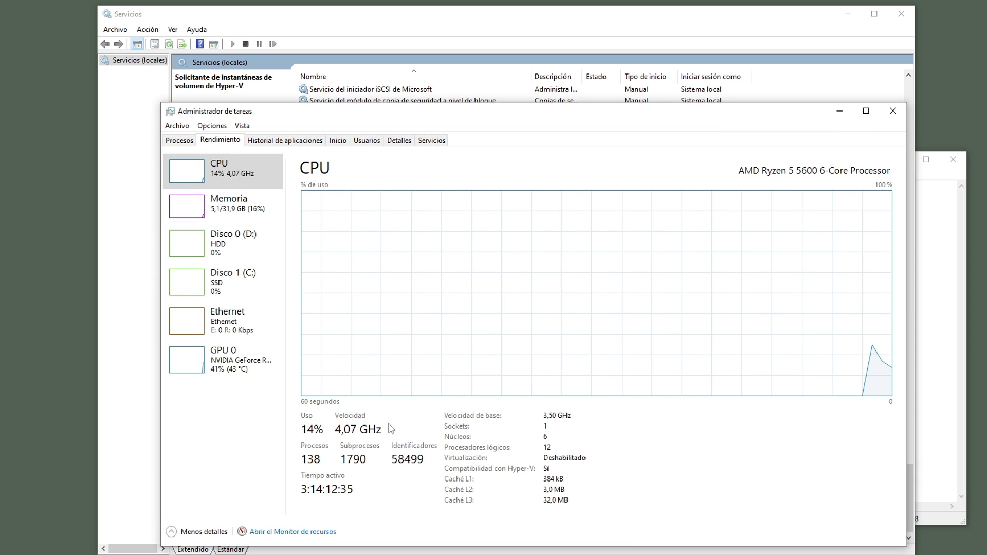